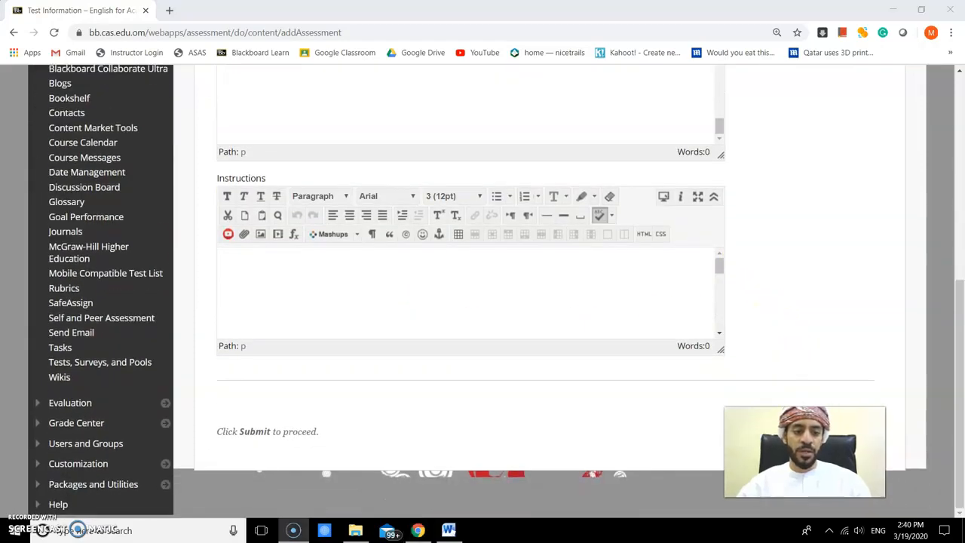
- Save the Trial test and start creating a Multiple Choice question on the test canvas
left_click(850, 434)
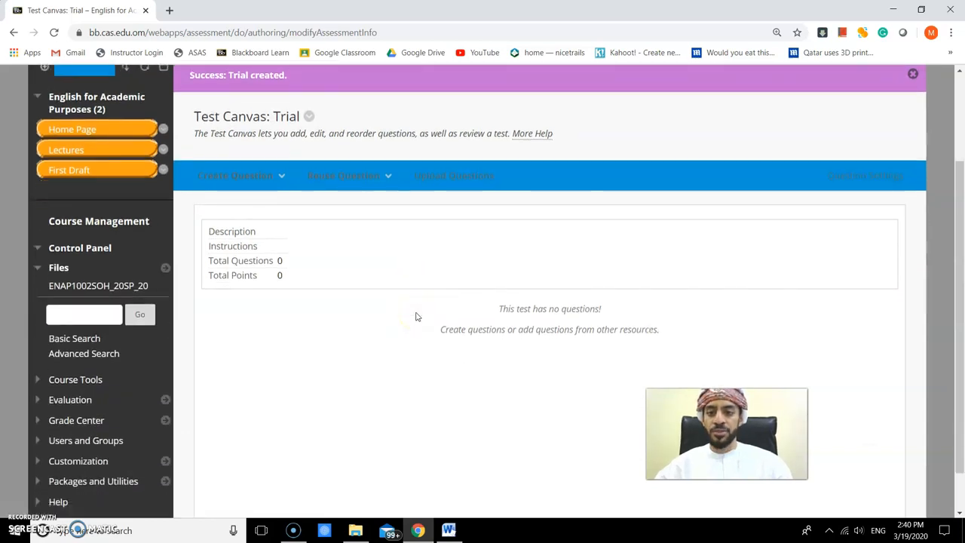
left_click(267, 179)
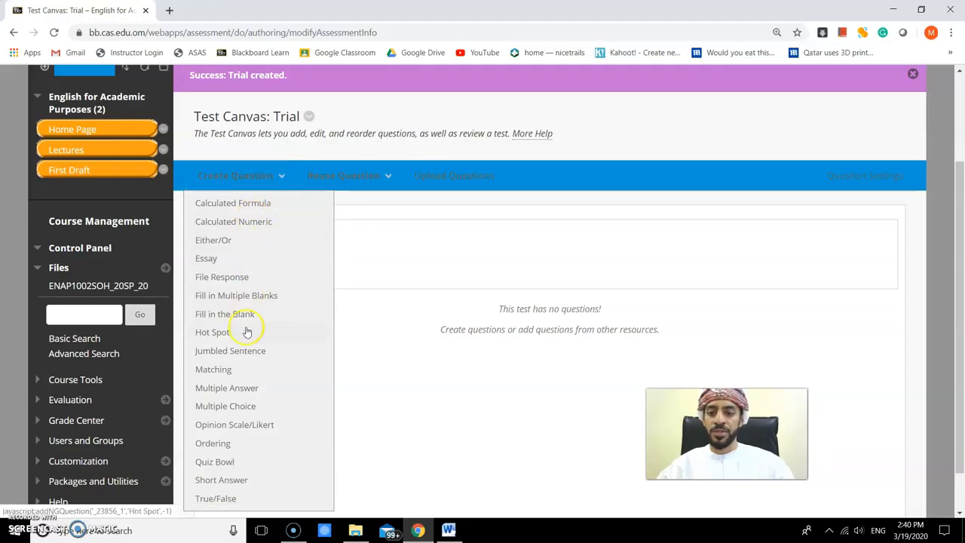
left_click(241, 405)
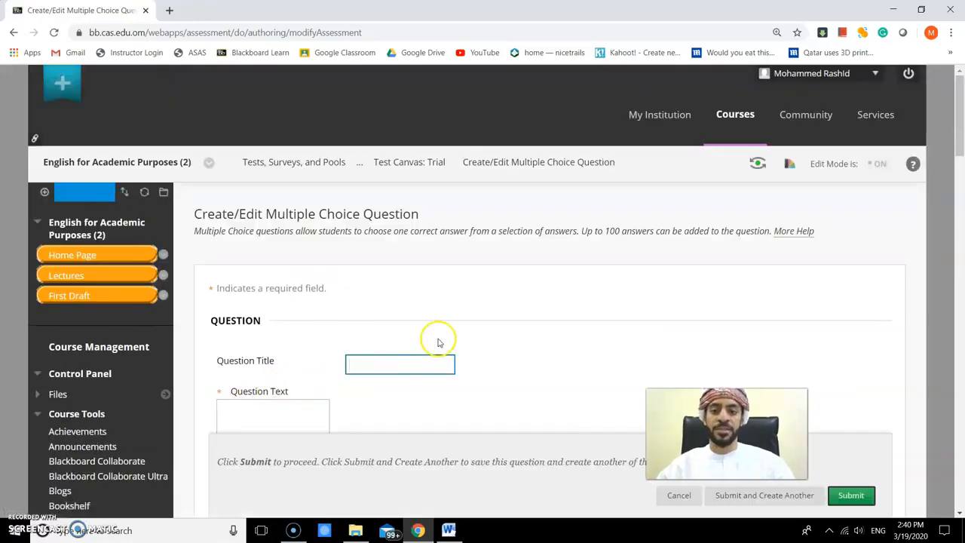
- Enter the question text What is 4*5? for the new question
scroll(420, 312, "down", 3)
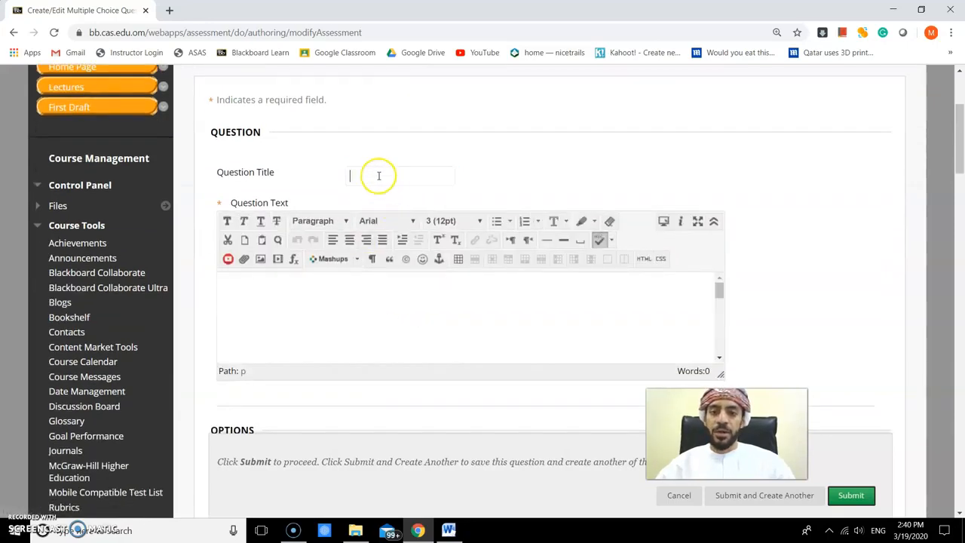
left_click(287, 297)
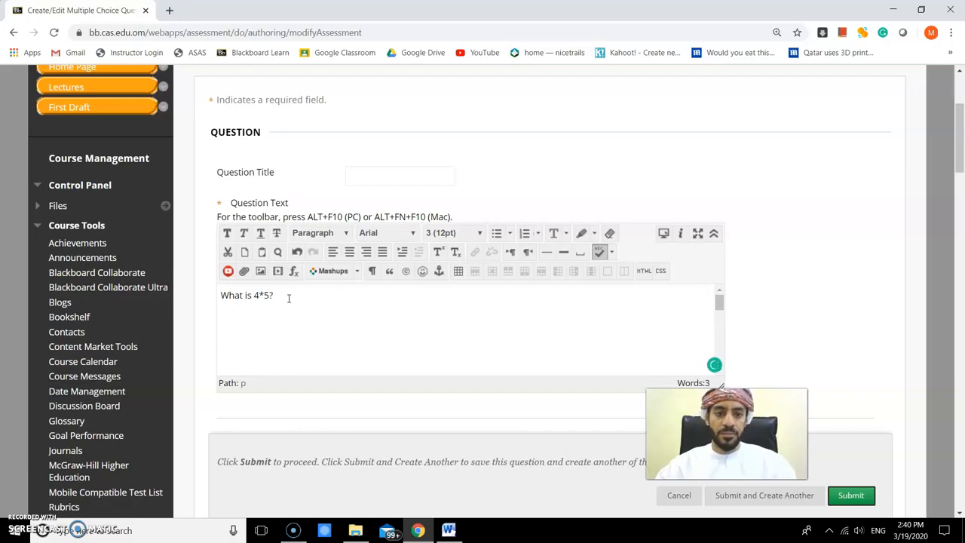
- Set the answer numbering to Uppercase Letters (A, B, C)
scroll(823, 270, "down", 2)
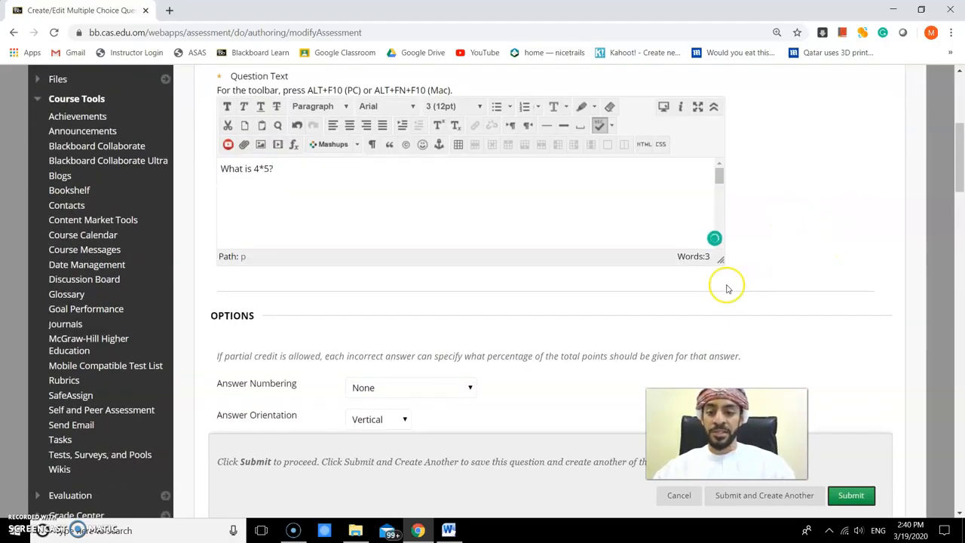
scroll(726, 282, "down", 3)
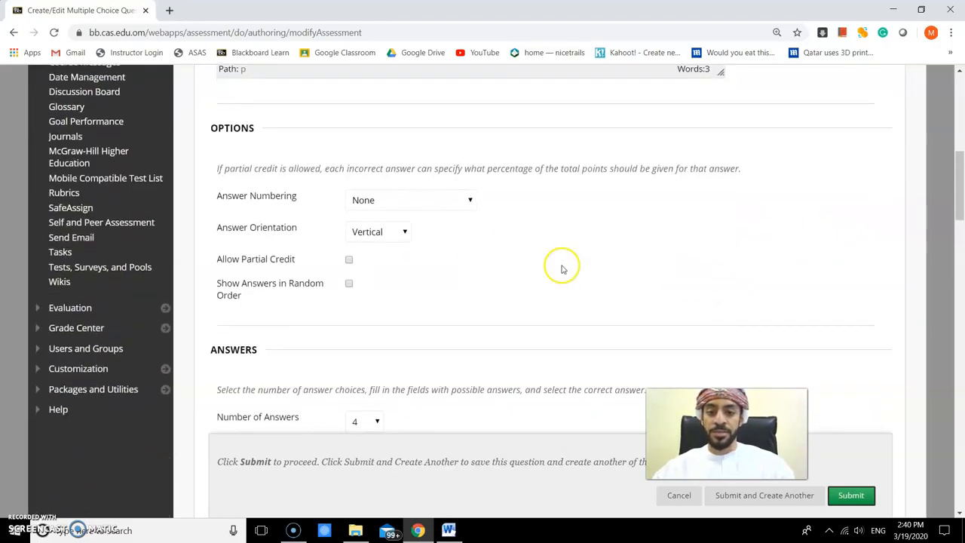
left_click(371, 201)
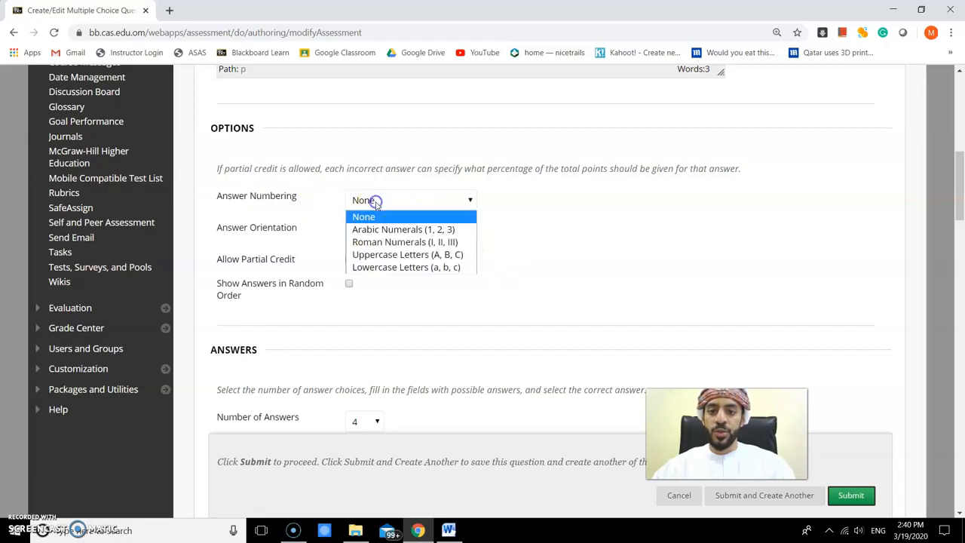
left_click(403, 234)
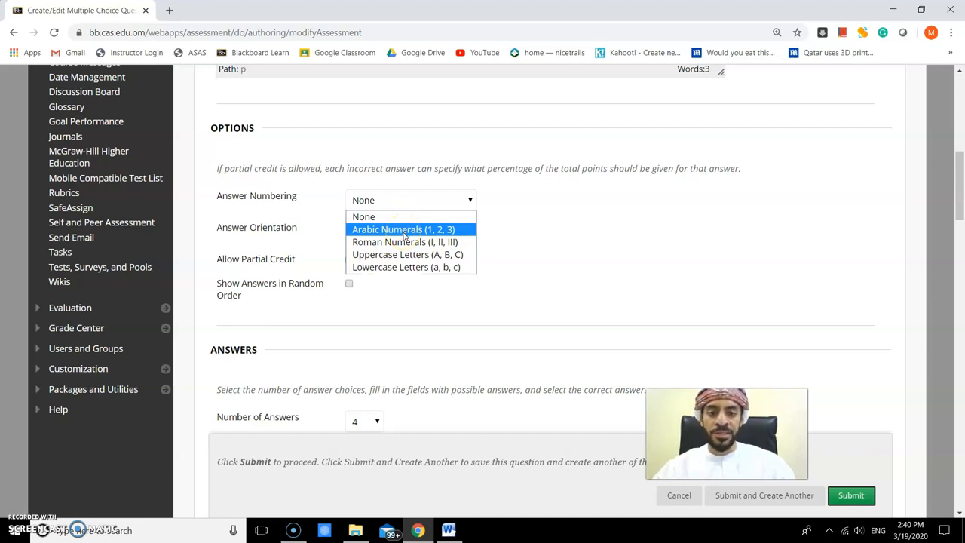
left_click(406, 255)
left_click(394, 256)
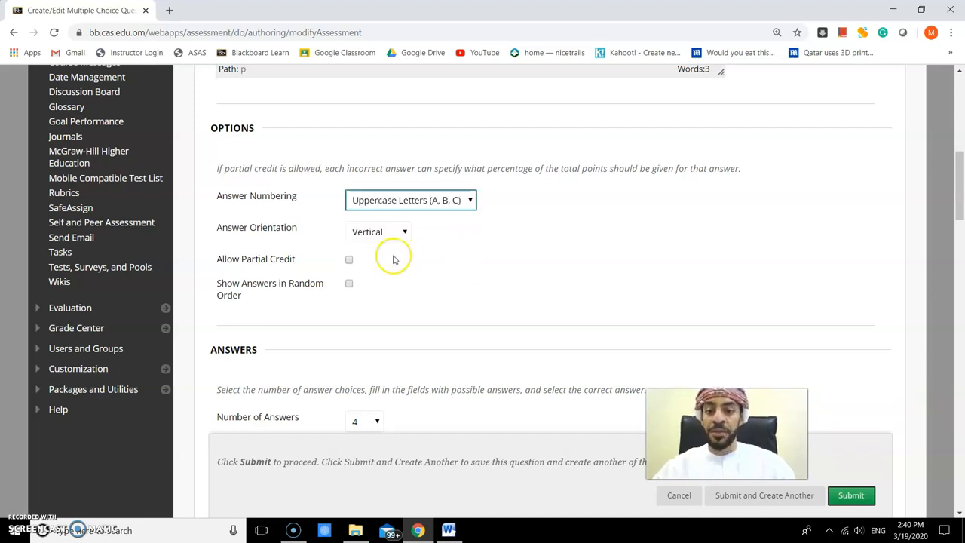
- Remove the fourth answer so the question has three answer choices
scroll(377, 273, "down", 3)
scroll(392, 298, "down", 1)
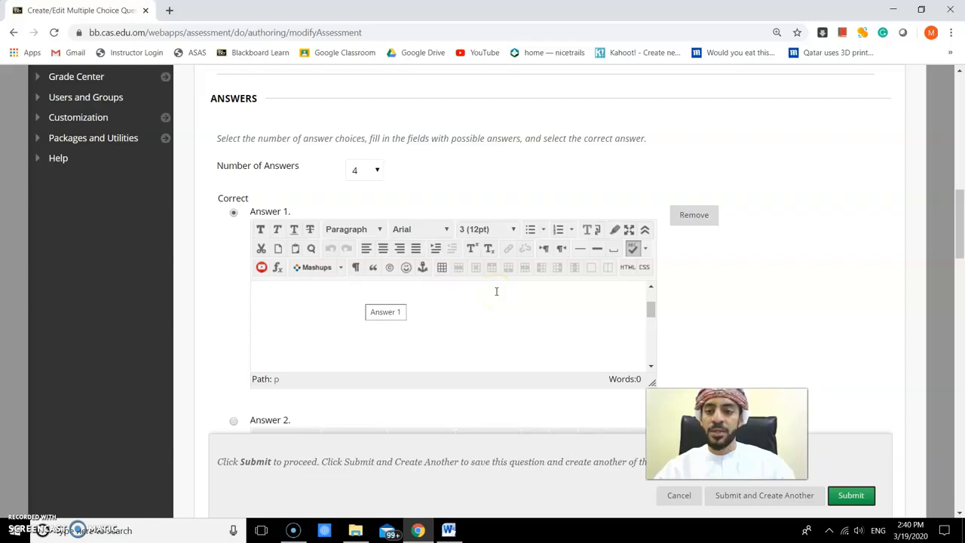
scroll(487, 201, "down", 2)
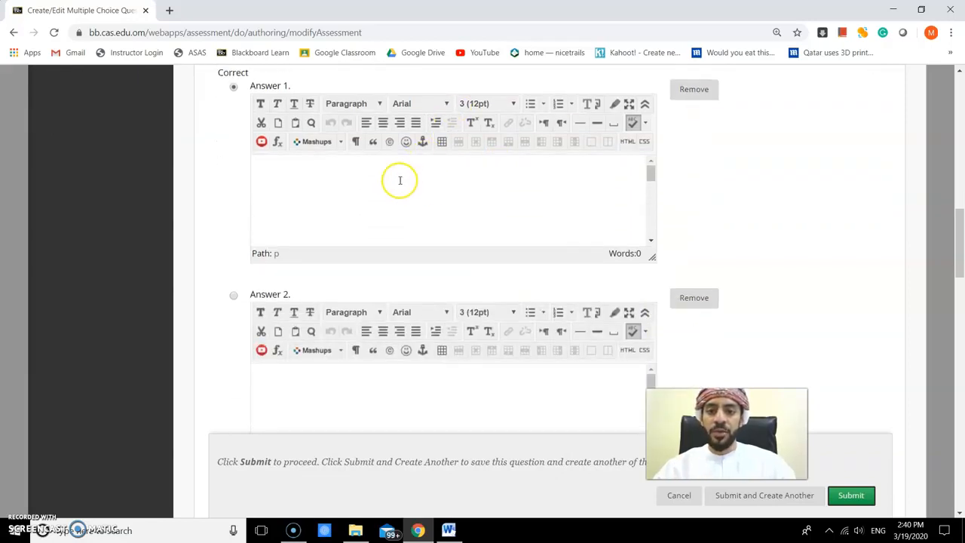
scroll(407, 188, "up", 1)
left_click(377, 110)
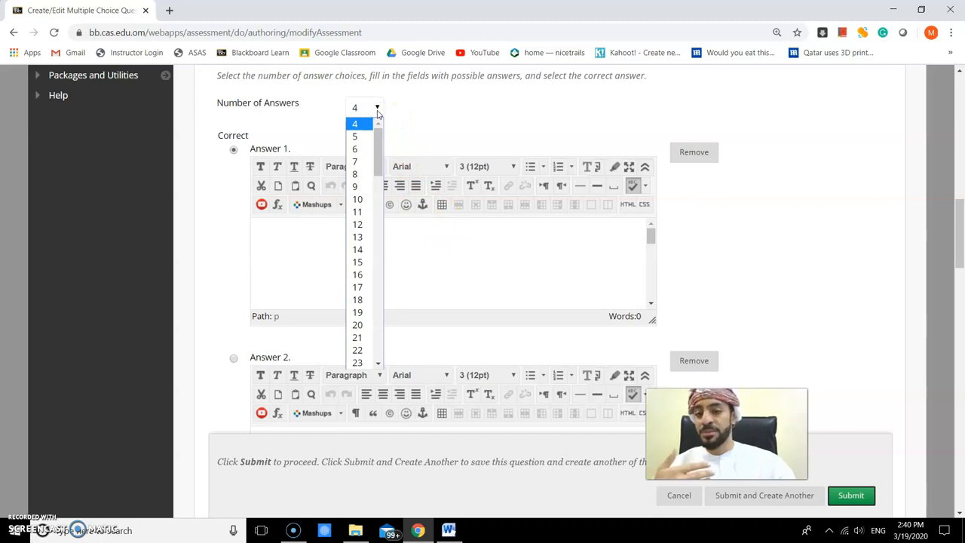
left_click(396, 110)
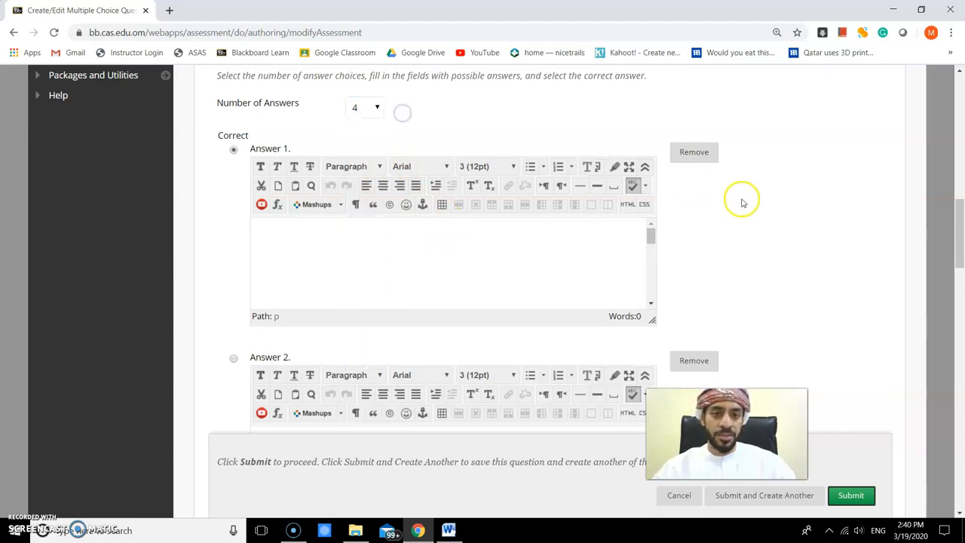
scroll(738, 239, "down", 1)
scroll(738, 238, "down", 6)
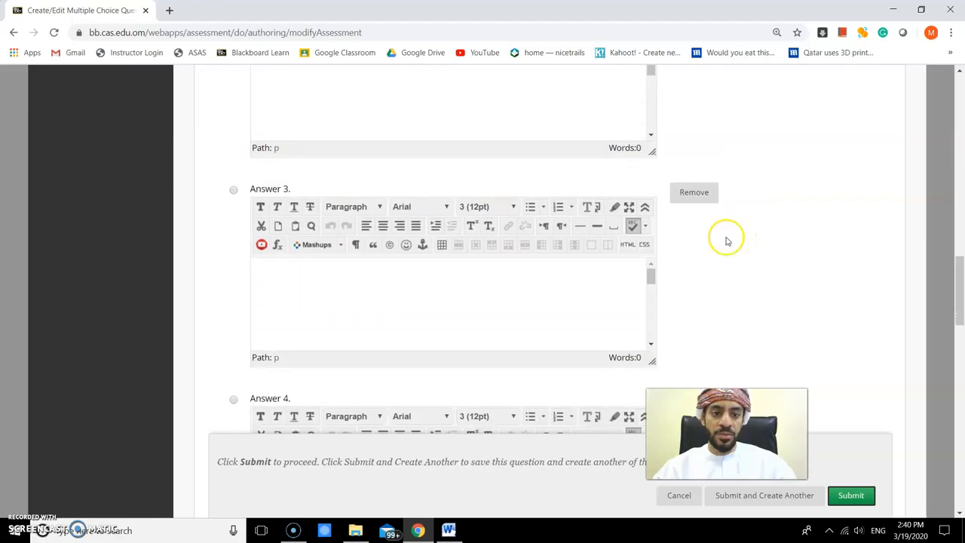
scroll(728, 241, "down", 2)
left_click(690, 155)
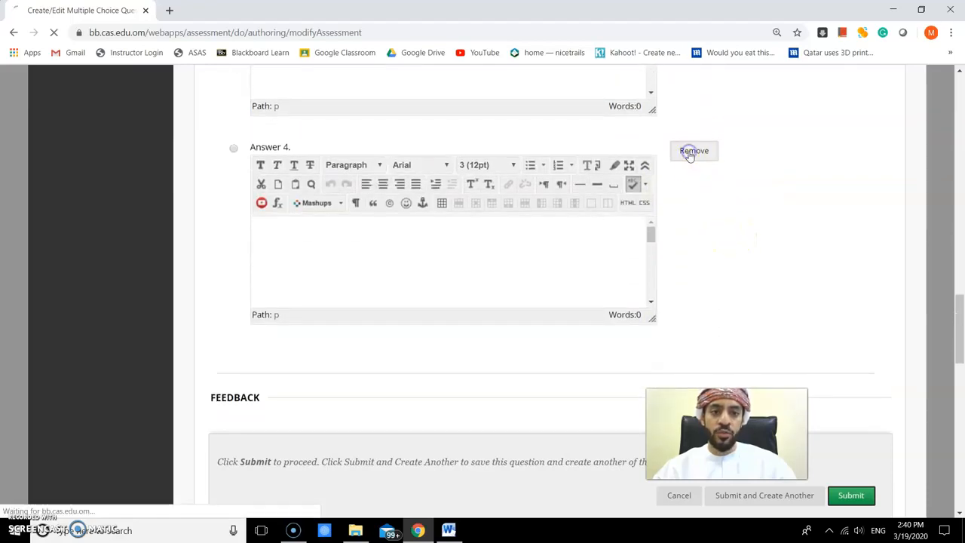
- Enter 25 as the text of Answer A
scroll(510, 295, "down", 5)
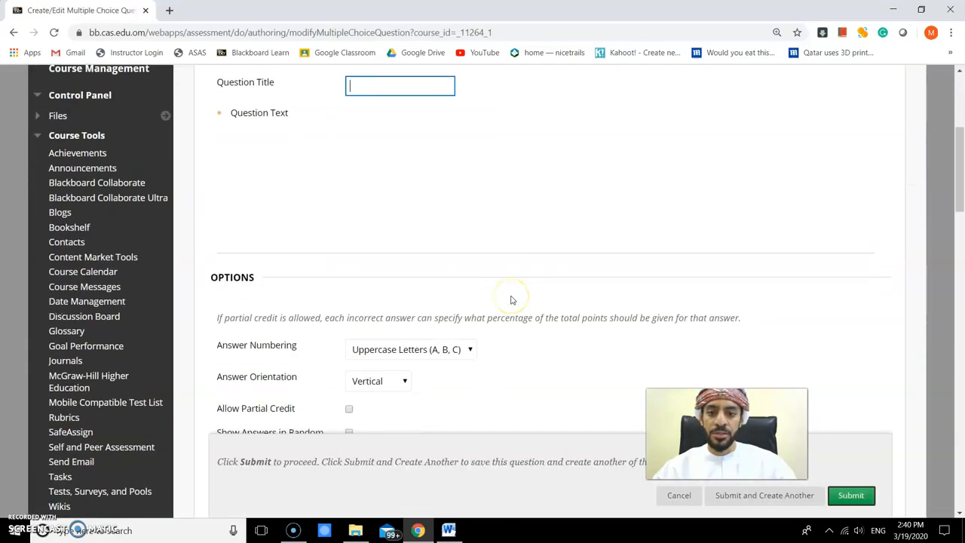
scroll(510, 300, "down", 5)
left_click(375, 127)
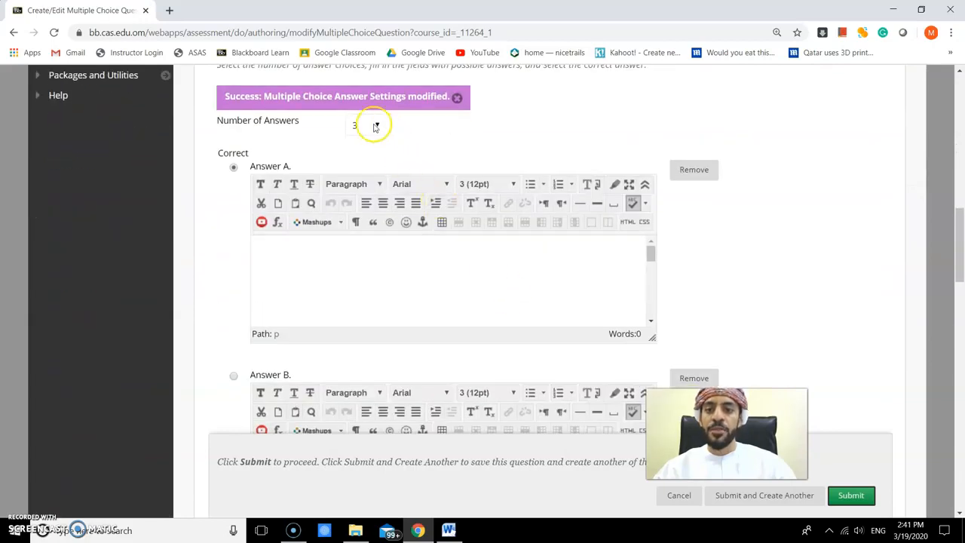
left_click(334, 256)
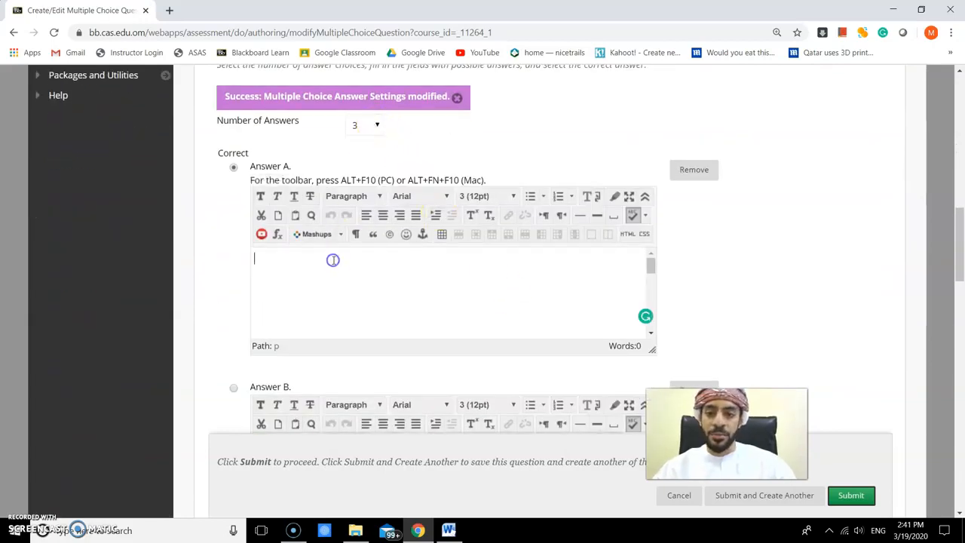
type("25")
- Enter 20 as the text of Answer B
scroll(352, 277, "down", 2)
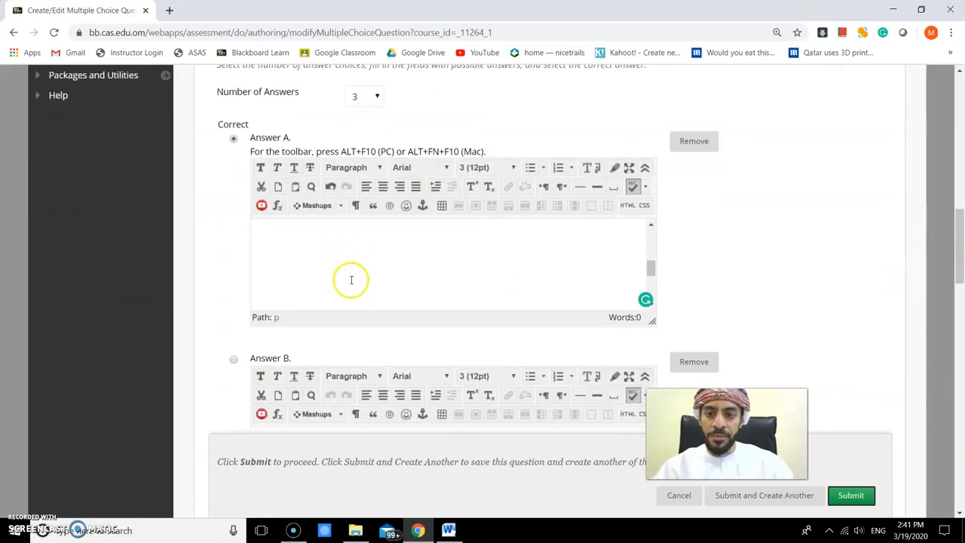
scroll(676, 275, "down", 3)
left_click(390, 256)
type("20")
- Enter 15 as the text of Answer C
scroll(852, 294, "down", 3)
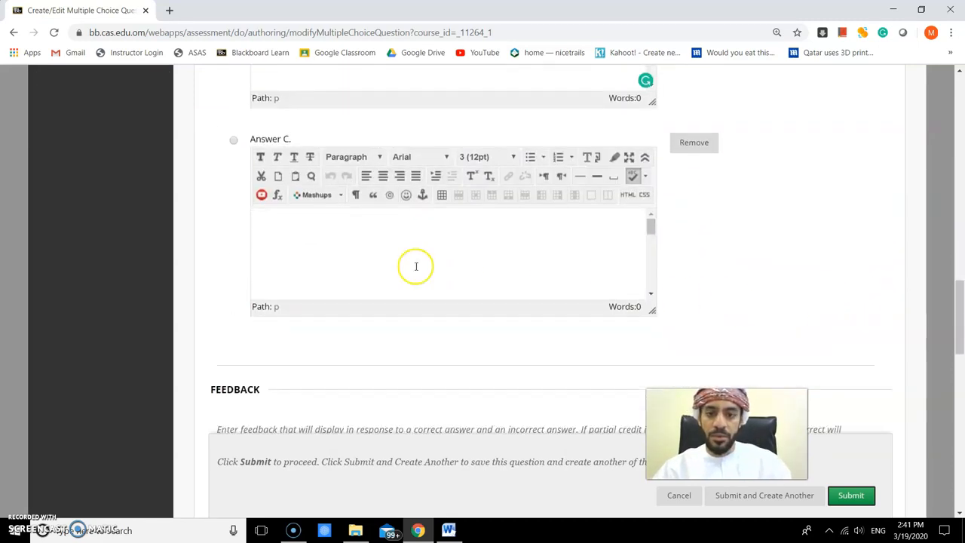
left_click(372, 245)
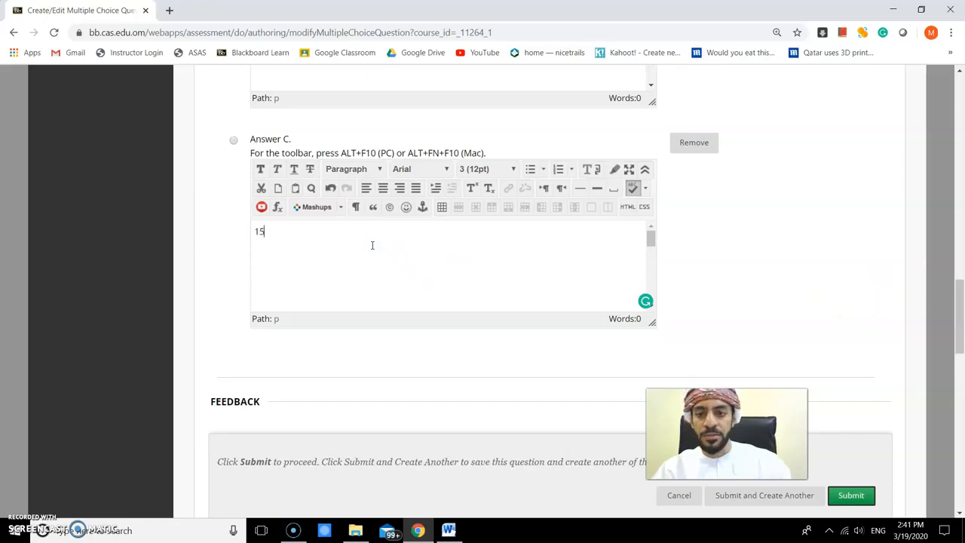
- Mark Answer B as the correct answer
scroll(204, 233, "up", 4)
left_click(232, 234)
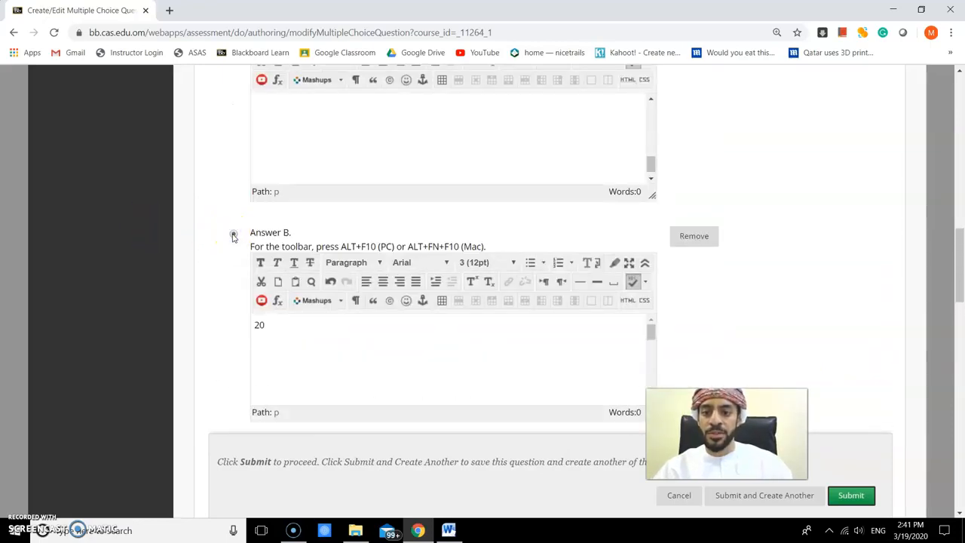
left_click(759, 269)
- Submit the multiple choice question
scroll(758, 269, "down", 6)
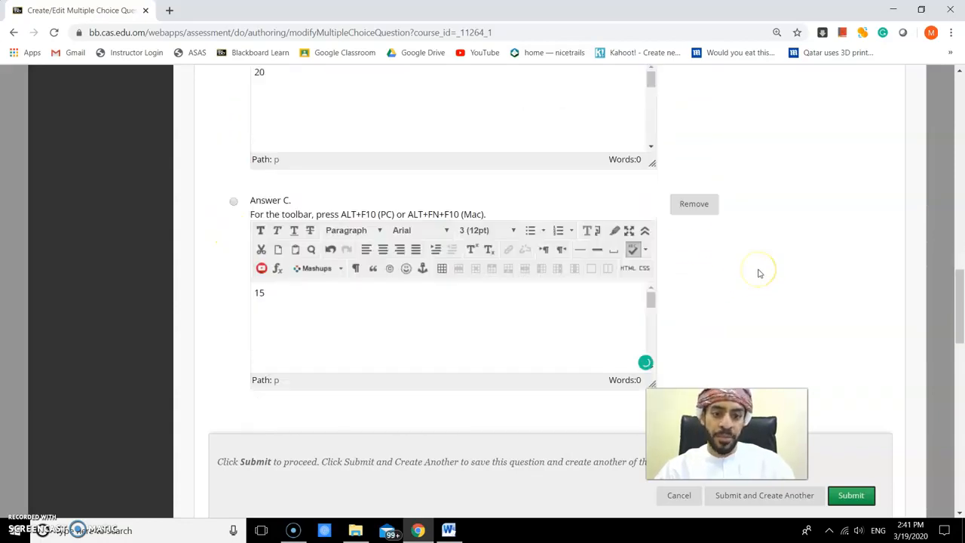
scroll(760, 273, "down", 10)
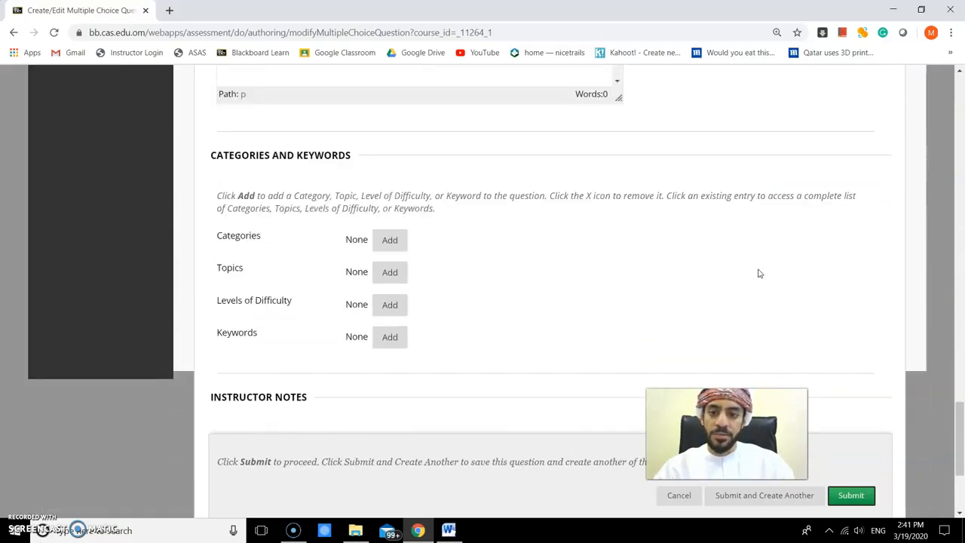
scroll(759, 274, "down", 1)
left_click(848, 468)
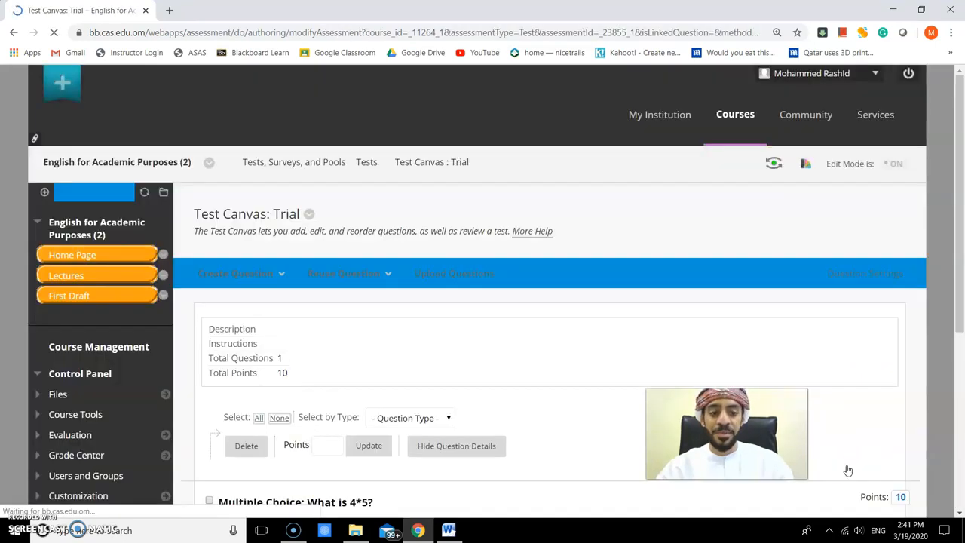
- Set the question's points to 1
scroll(596, 320, "down", 2)
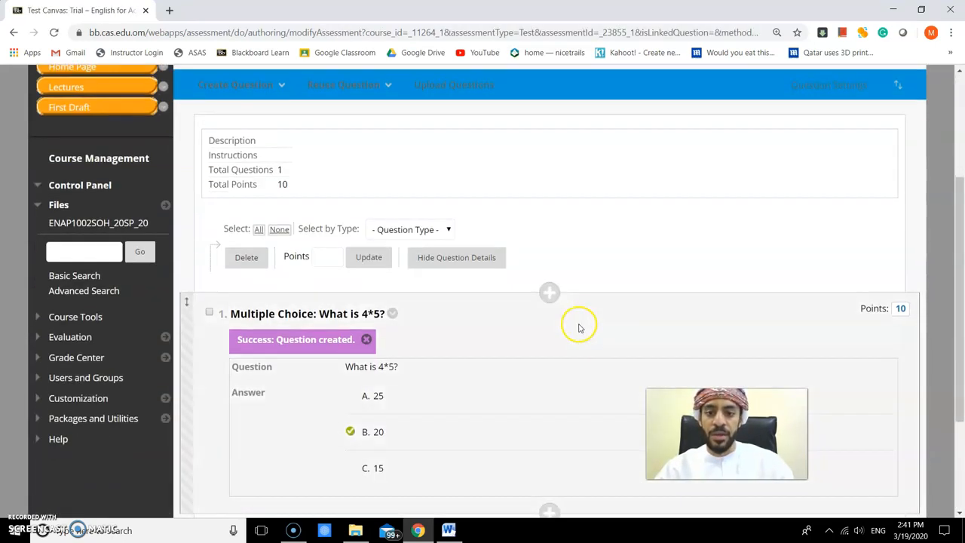
left_click(901, 311)
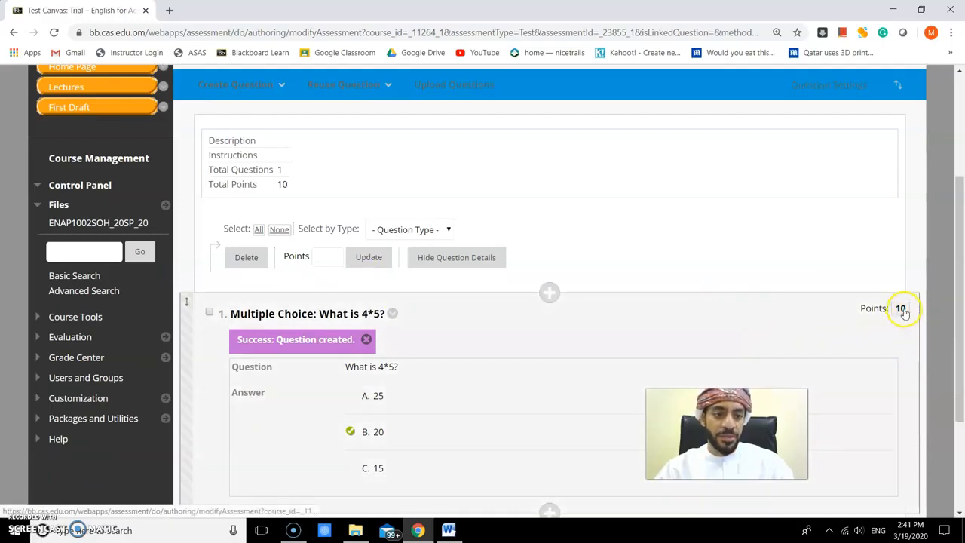
left_click(757, 314)
type("1")
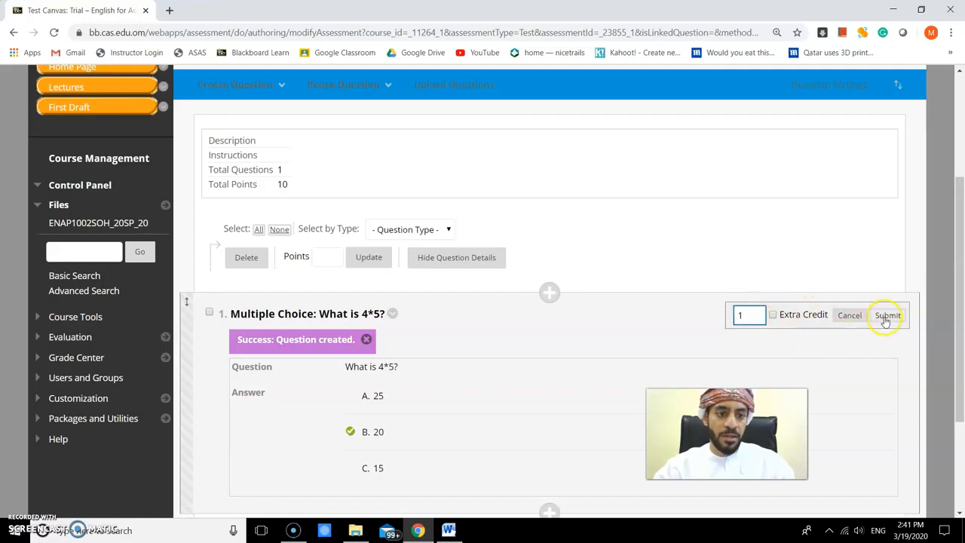
left_click(885, 316)
- Finish editing the test canvas and return to the test deployment page
scroll(641, 327, "down", 2)
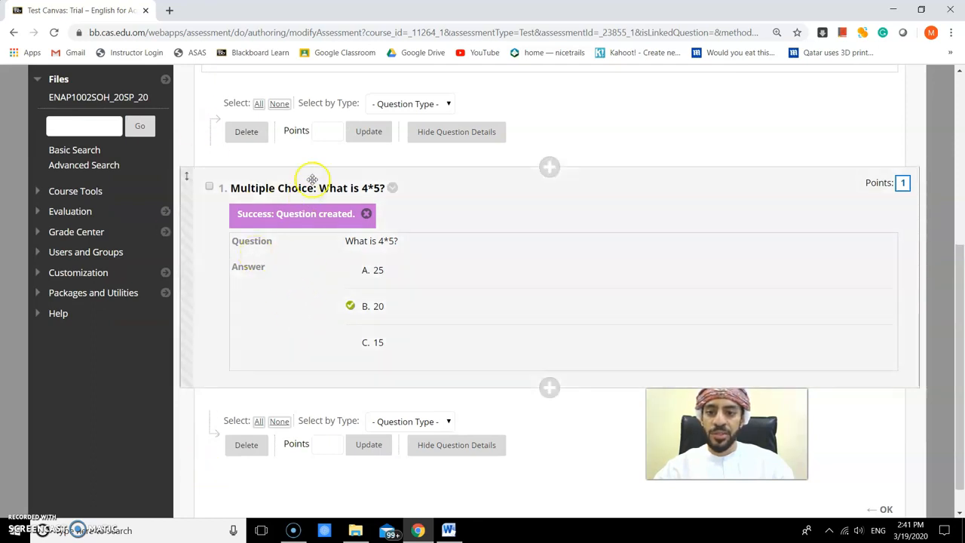
left_click(335, 134)
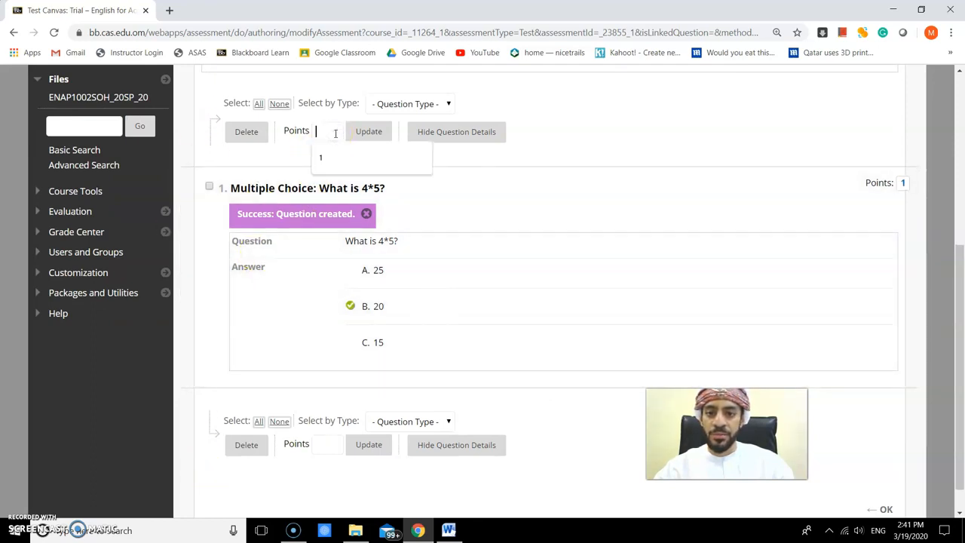
left_click(586, 154)
scroll(577, 251, "down", 1)
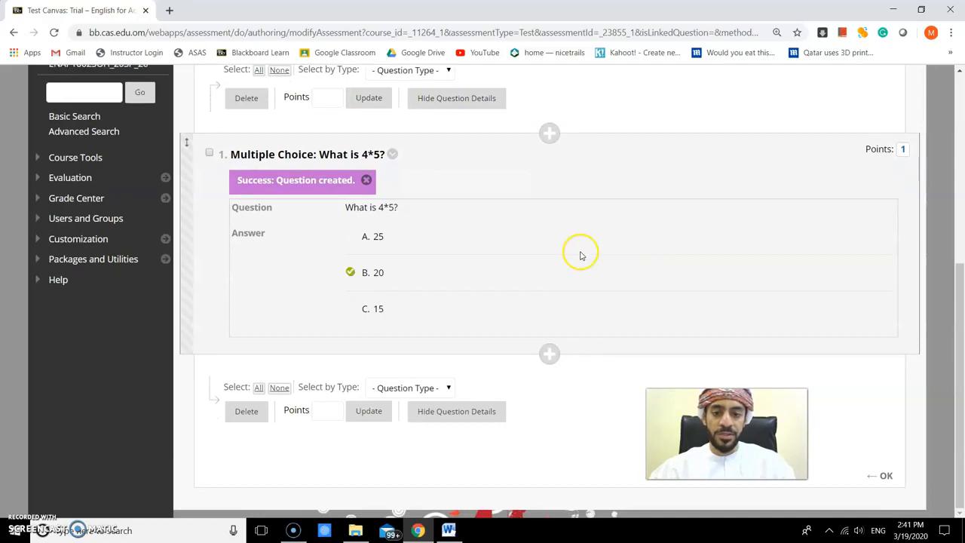
left_click(883, 476)
- Select the Trial test from the list of existing tests to add
scroll(588, 358, "down", 2)
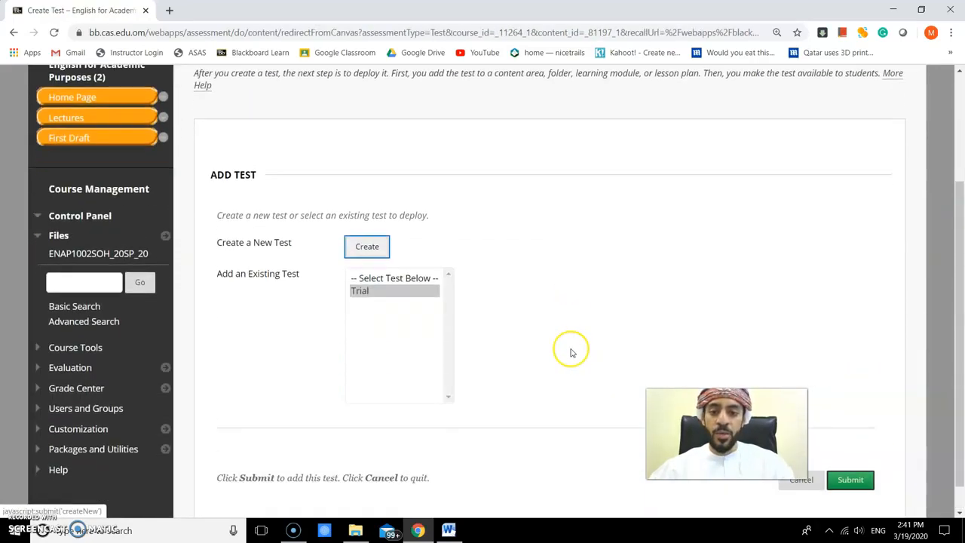
scroll(570, 352, "down", 1)
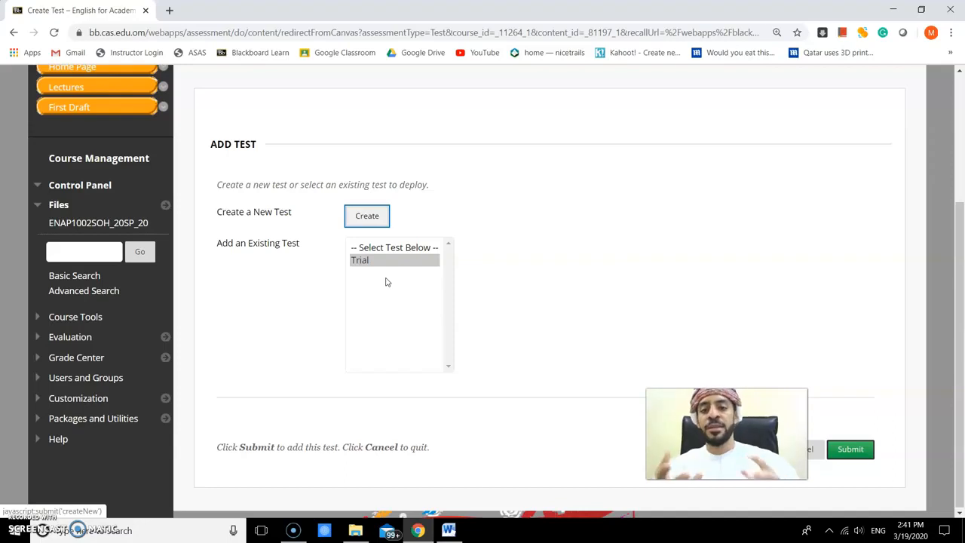
left_click(357, 261)
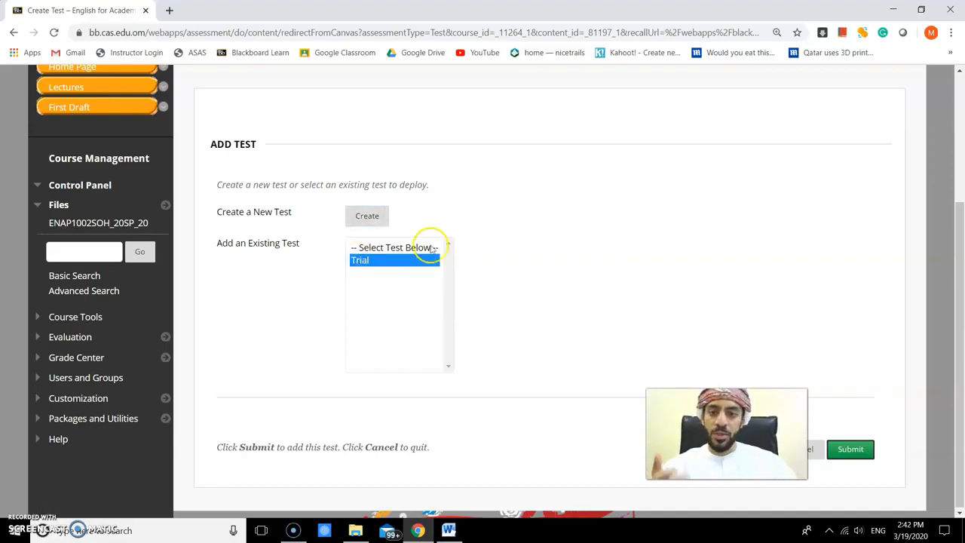
- Deploy the selected existing Trial test to the content area
left_click(370, 260)
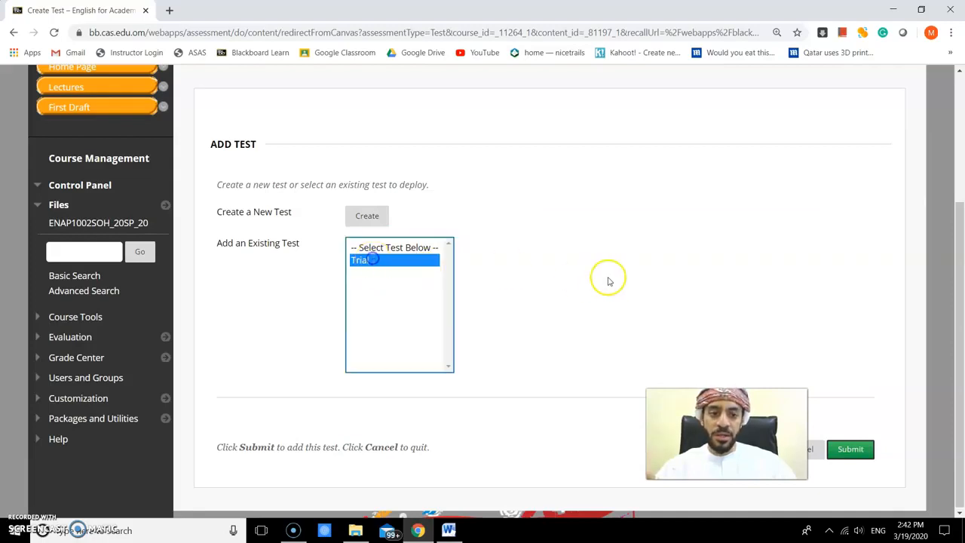
left_click(852, 449)
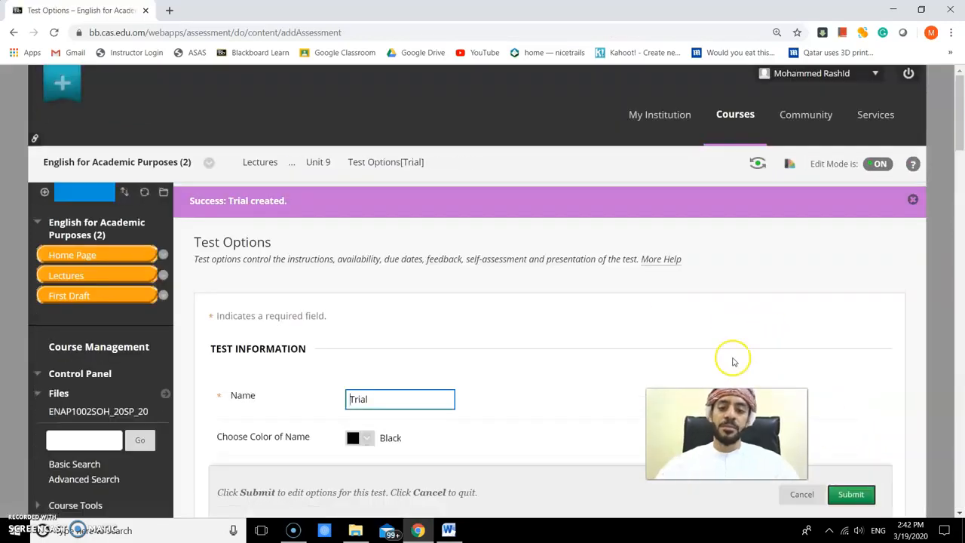
- Set the test to open in a new window and make its link available
scroll(685, 334, "down", 2)
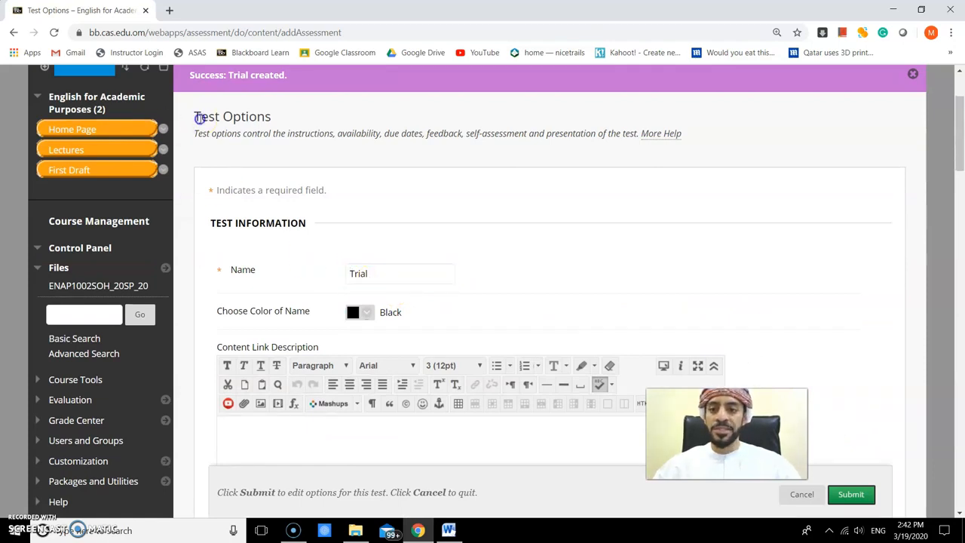
left_click_drag(199, 116, 269, 119)
scroll(306, 161, "down", 2)
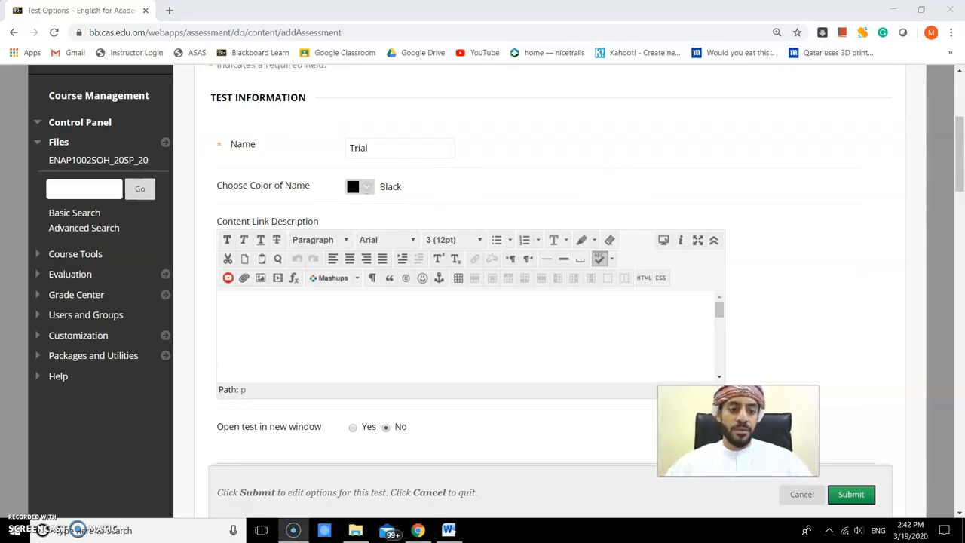
scroll(455, 340, "down", 2)
scroll(773, 306, "down", 3)
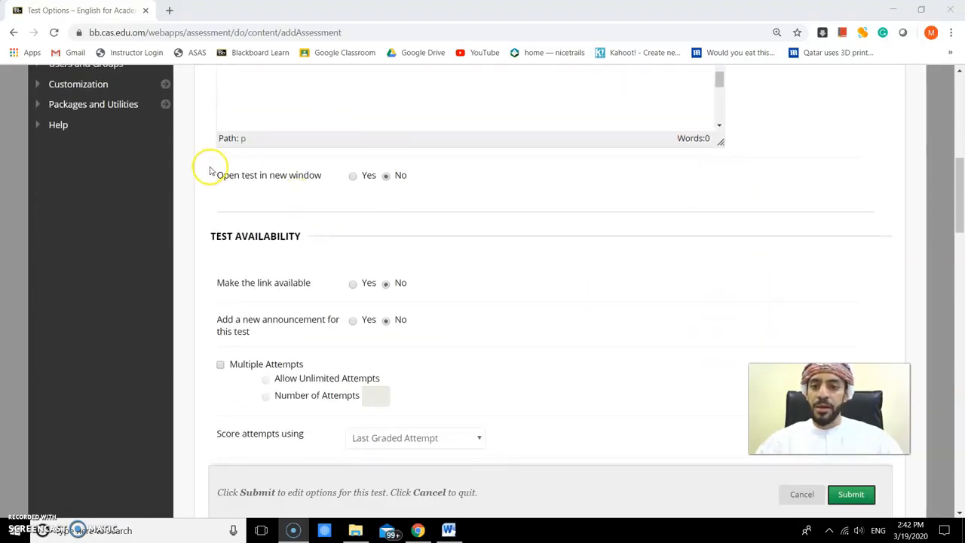
left_click(353, 177)
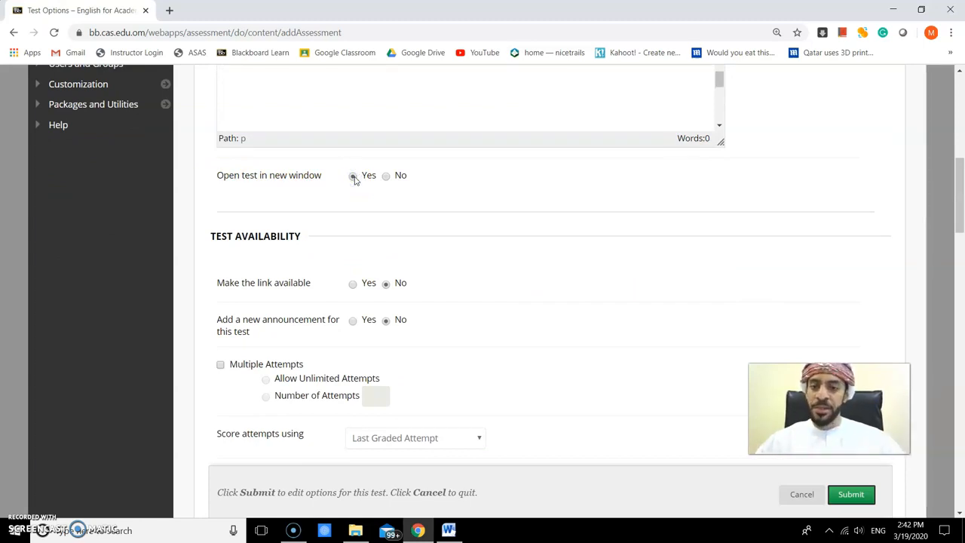
scroll(347, 196, "down", 1)
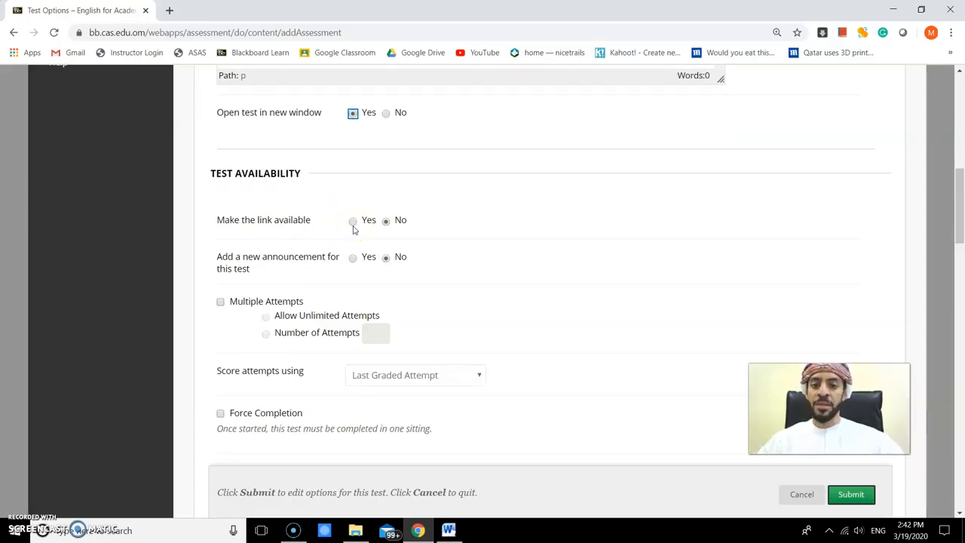
left_click(352, 227)
- Enable multiple attempts and limit the number of attempts to 2
scroll(329, 269, "down", 1)
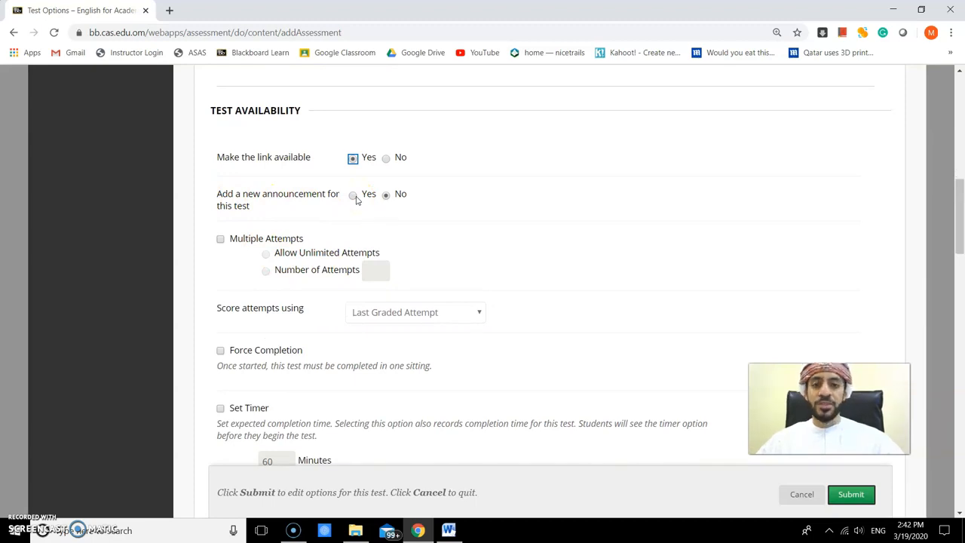
scroll(467, 279, "down", 1)
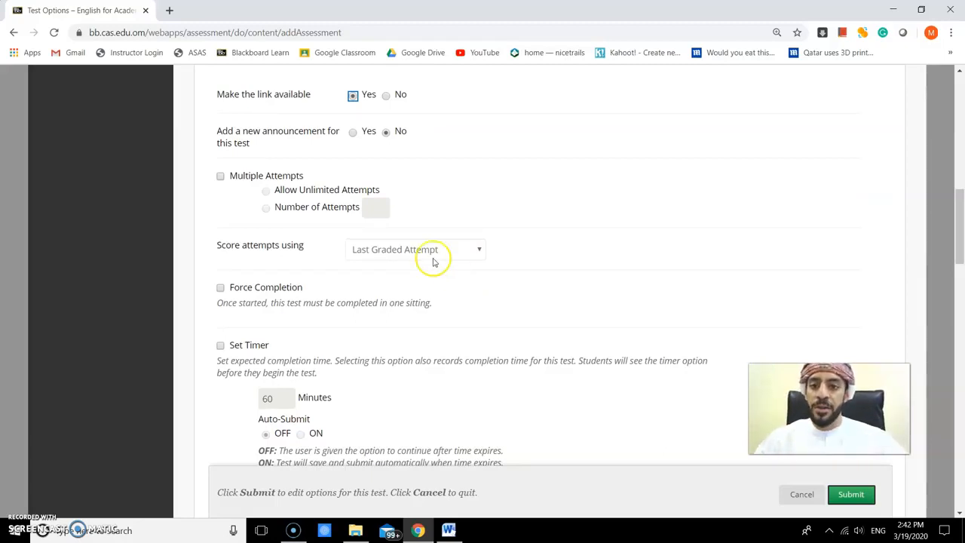
left_click(220, 178)
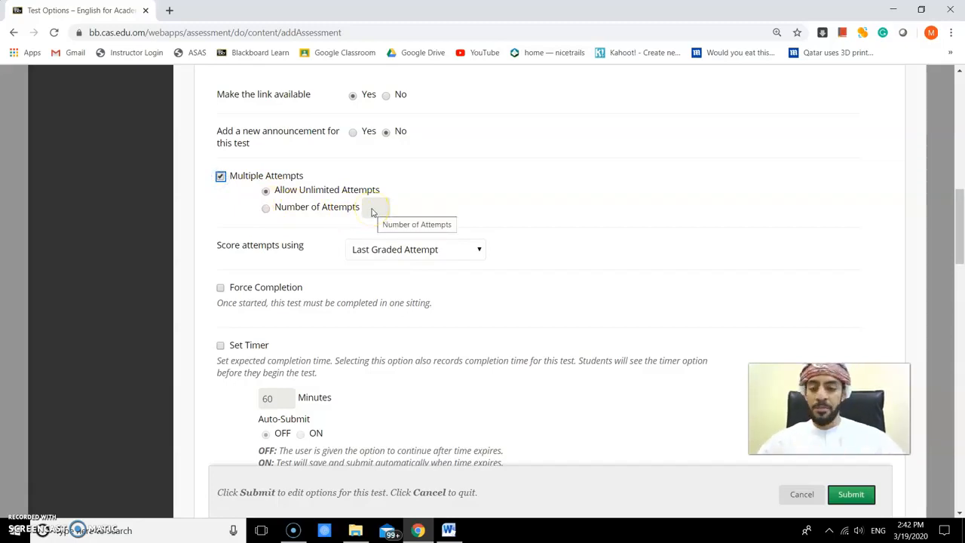
scroll(371, 210, "down", 1)
left_click(376, 146)
left_click(265, 145)
left_click(362, 146)
type("2")
left_click(490, 232)
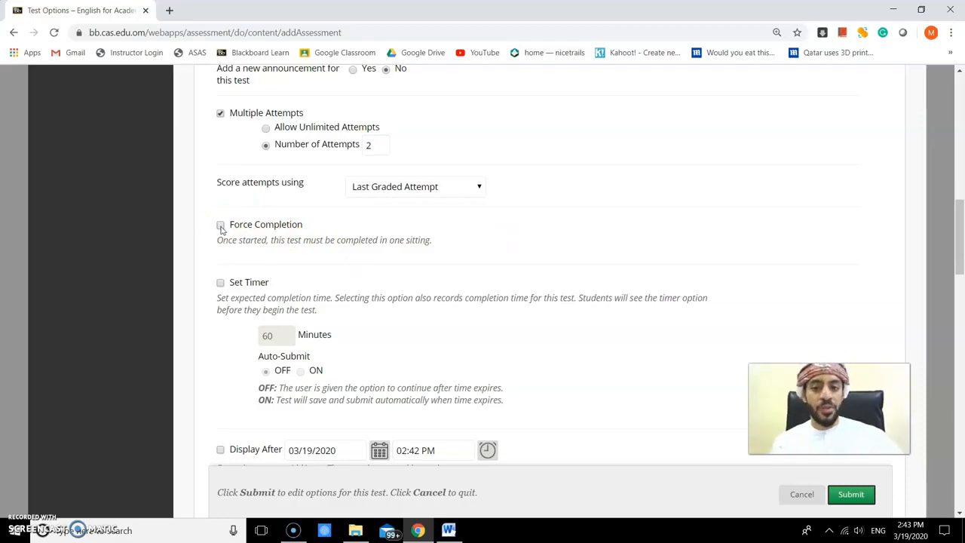
- Set a timer of 1 minute with Auto-Submit turned ON
left_click(225, 229)
scroll(225, 229, "down", 1)
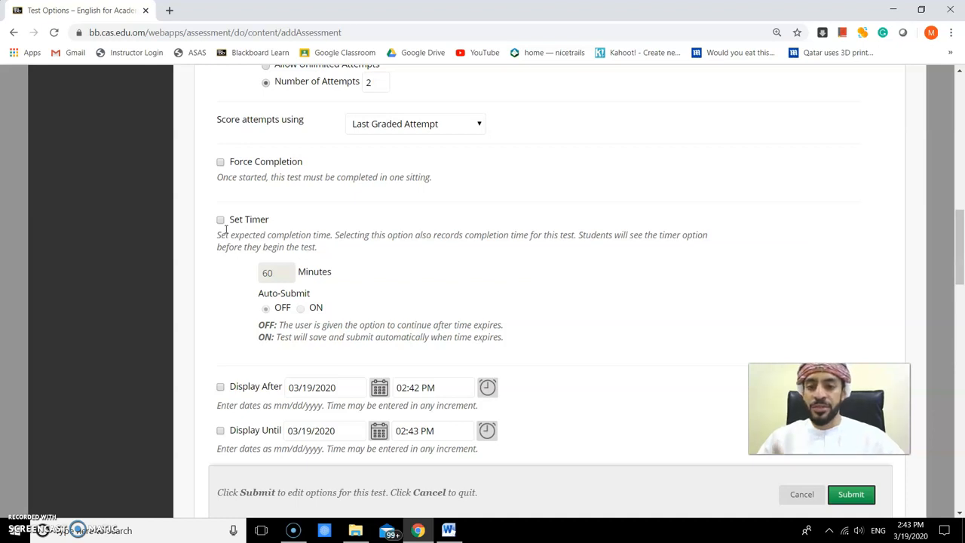
left_click(220, 221)
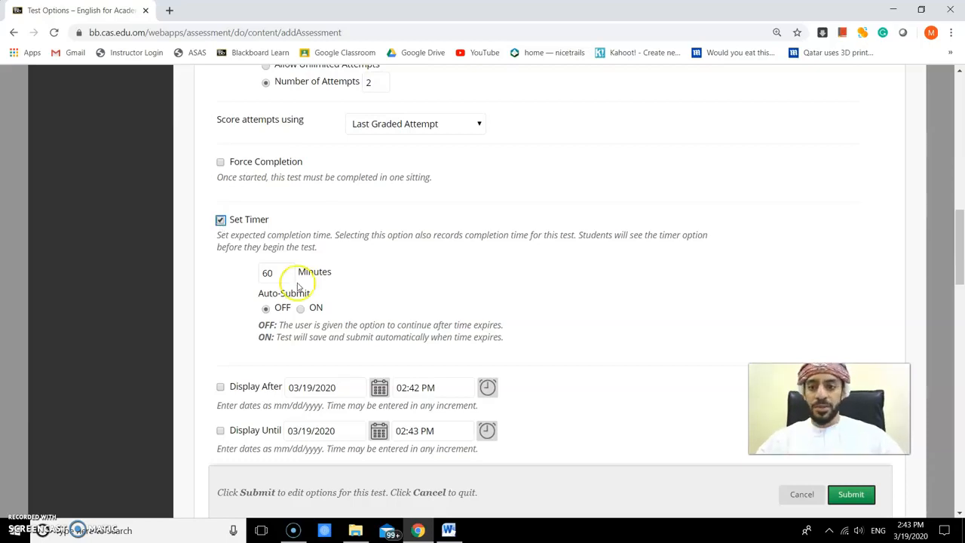
scroll(288, 292, "down", 1)
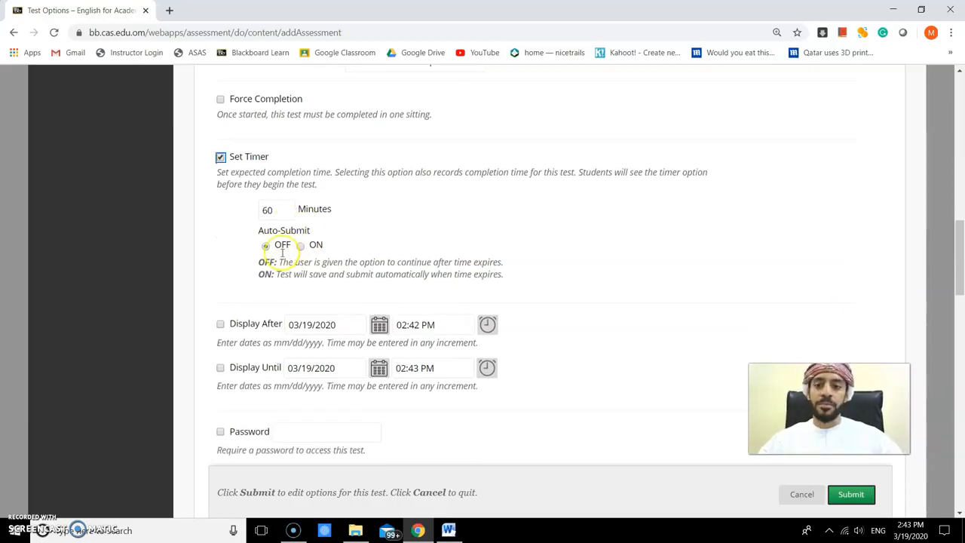
left_click_drag(277, 210, 255, 214)
type("1")
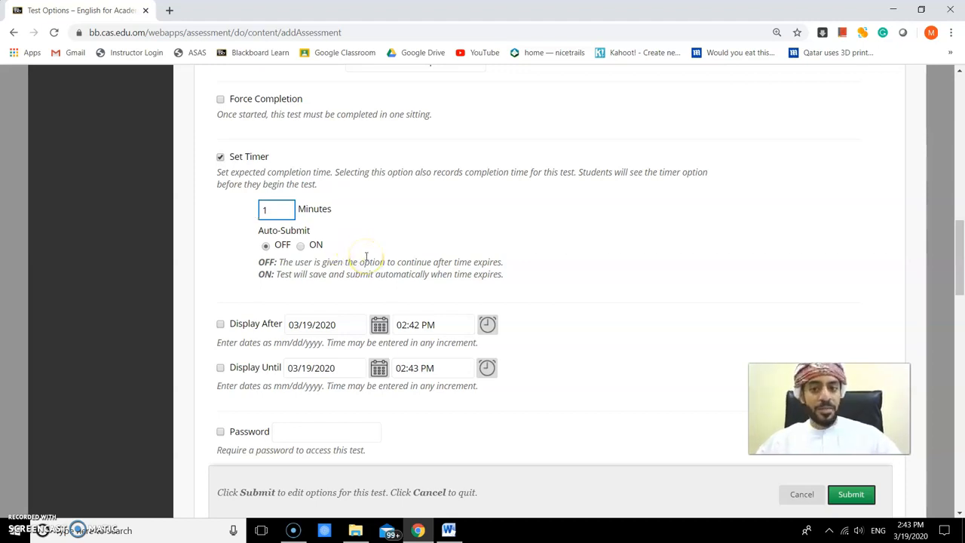
left_click(300, 246)
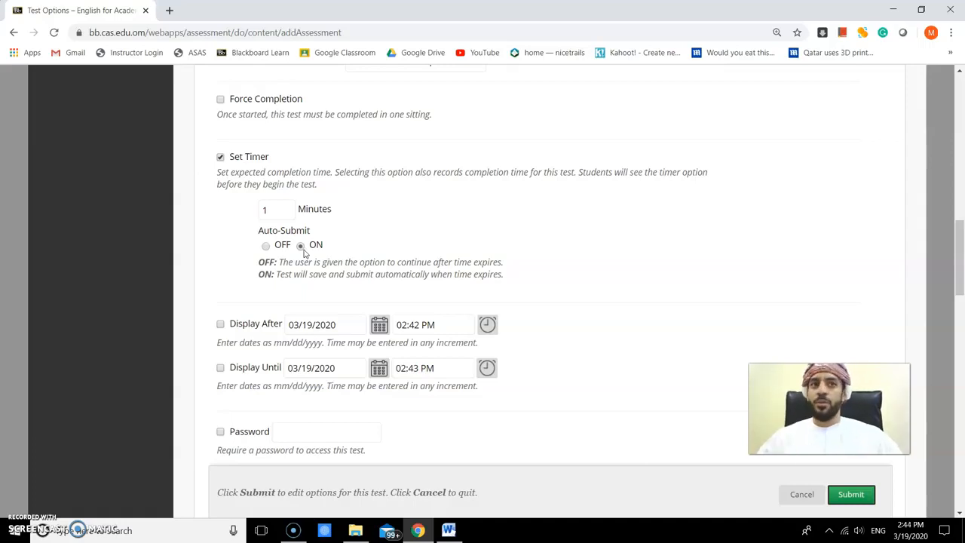
left_click(302, 252)
scroll(309, 263, "down", 1)
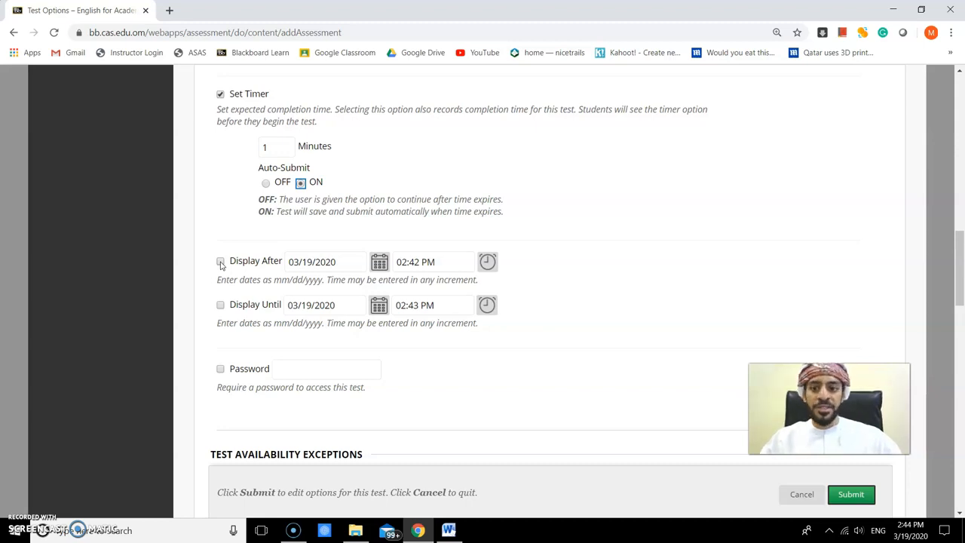
left_click(220, 262)
left_click(220, 305)
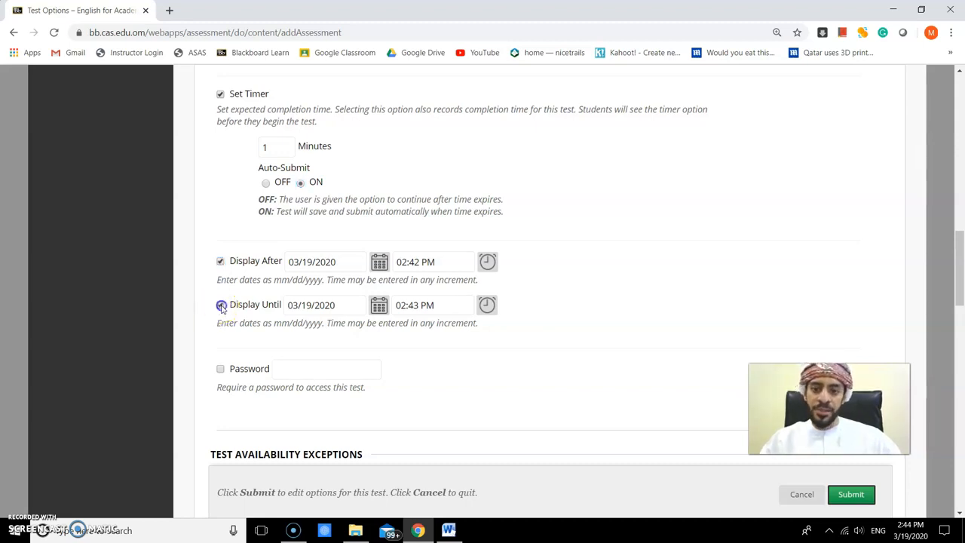
left_click(220, 262)
left_click(220, 306)
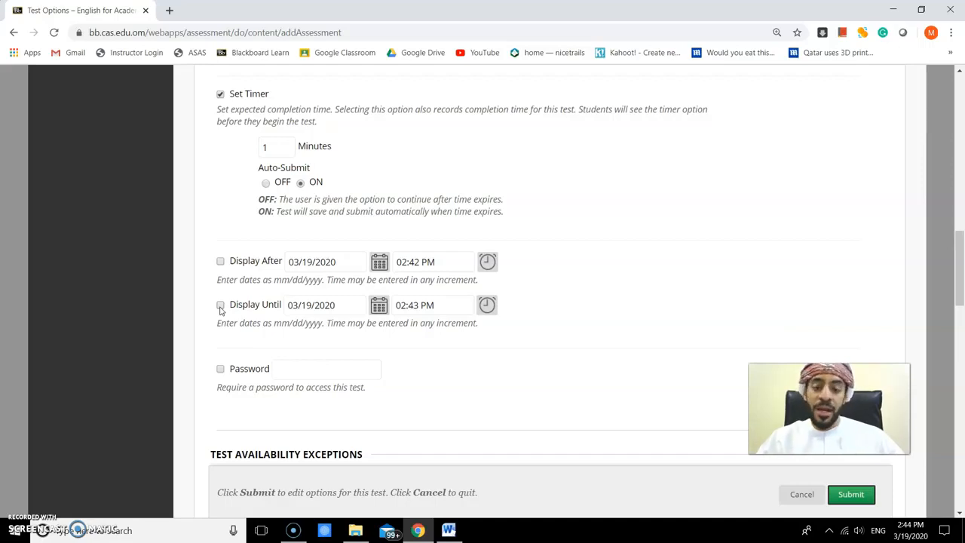
left_click(220, 305)
- Show results after submission with all answers, correct answers and incorrect questions
scroll(631, 194, "down", 2)
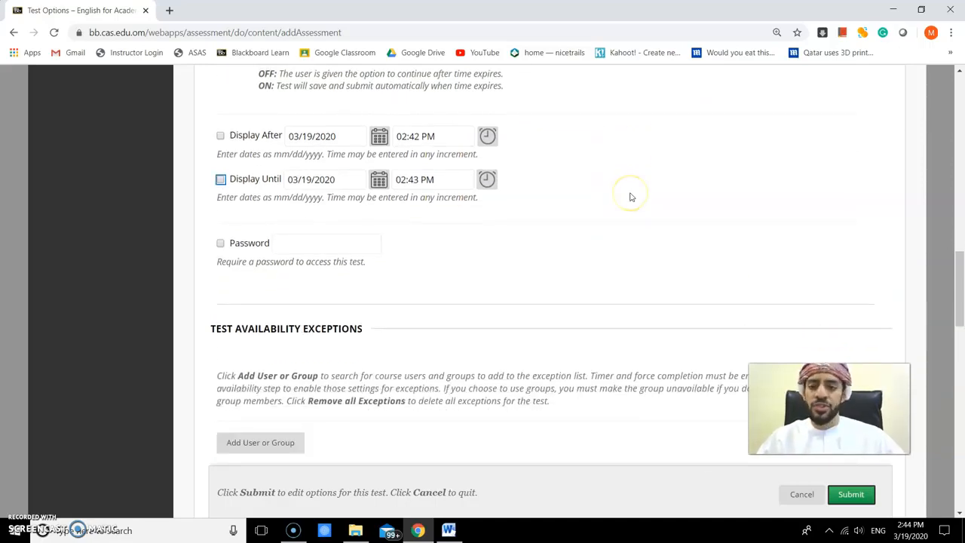
scroll(629, 218, "down", 5)
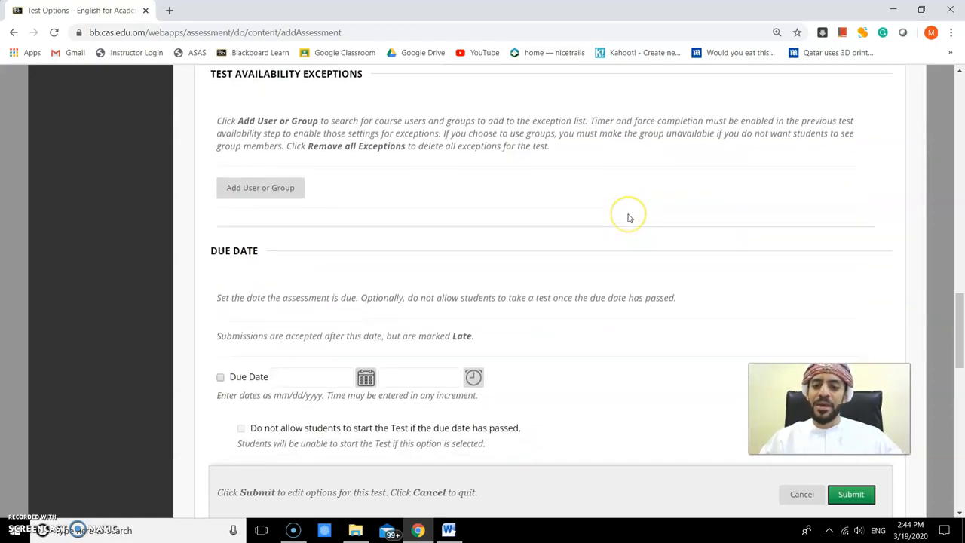
scroll(629, 218, "down", 4)
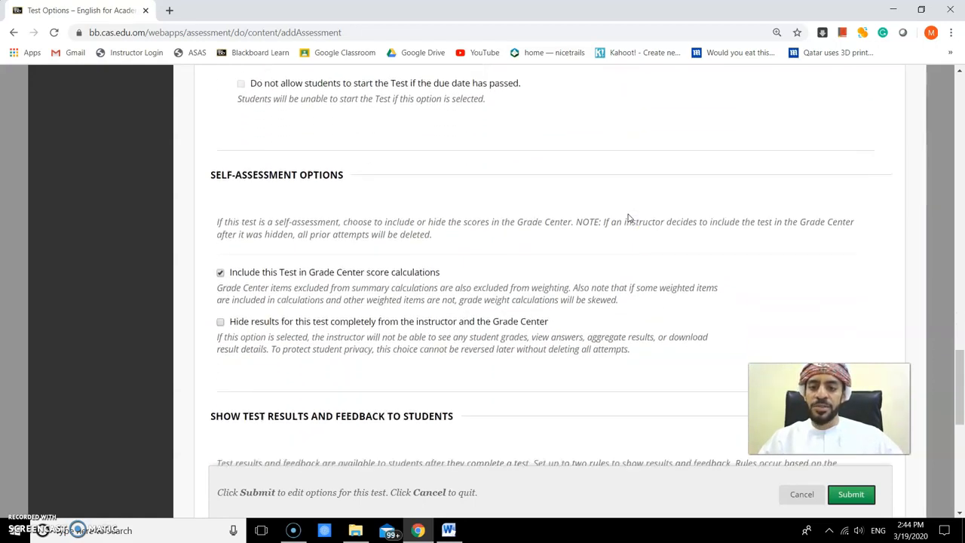
scroll(367, 155, "down", 3)
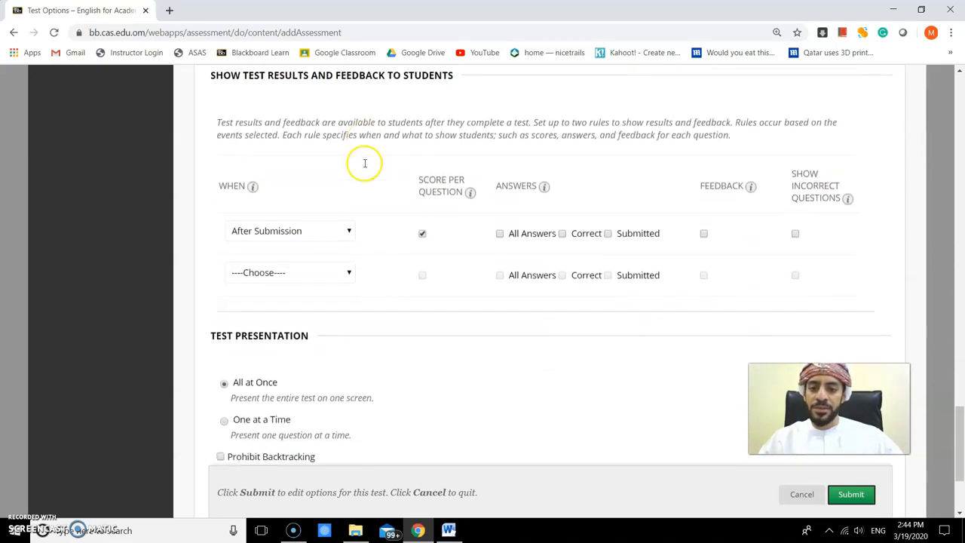
left_click(346, 230)
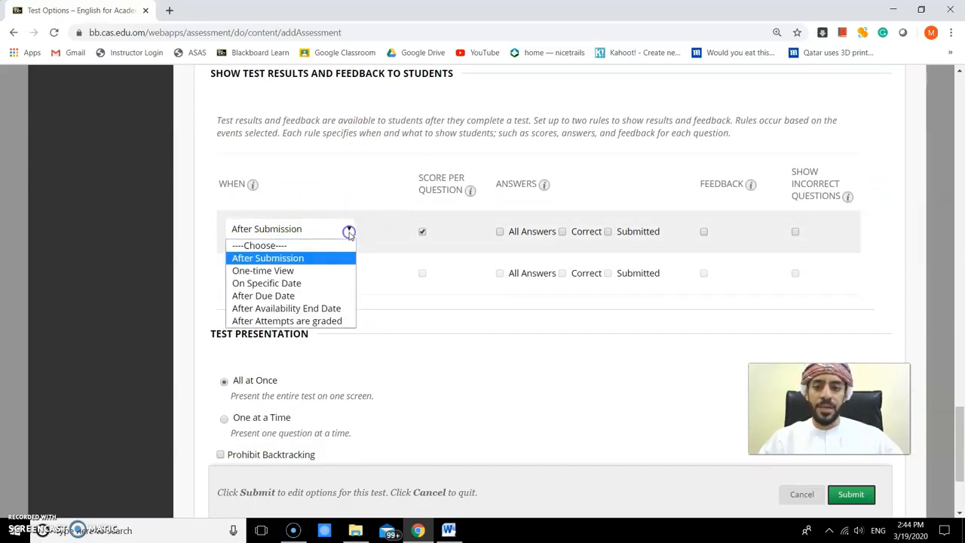
left_click(312, 258)
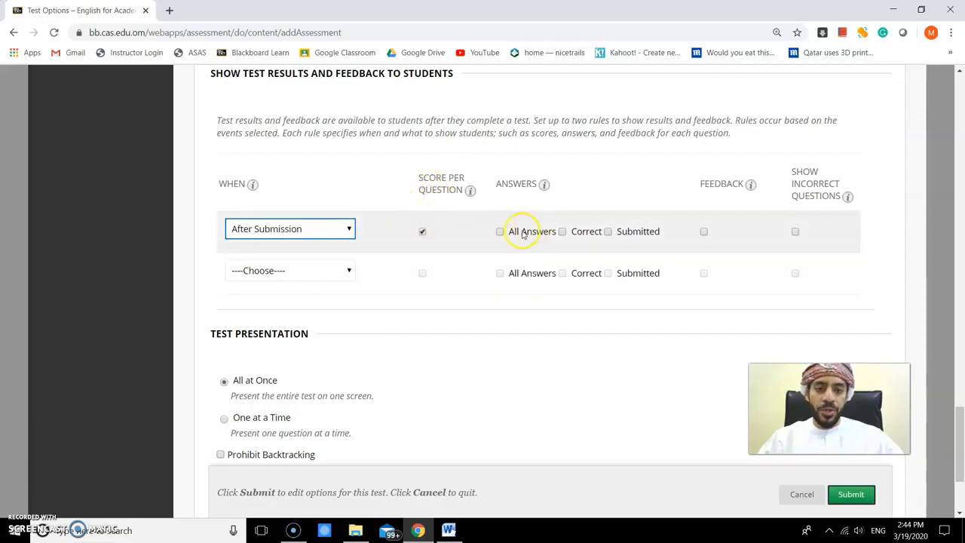
left_click(499, 231)
left_click(562, 232)
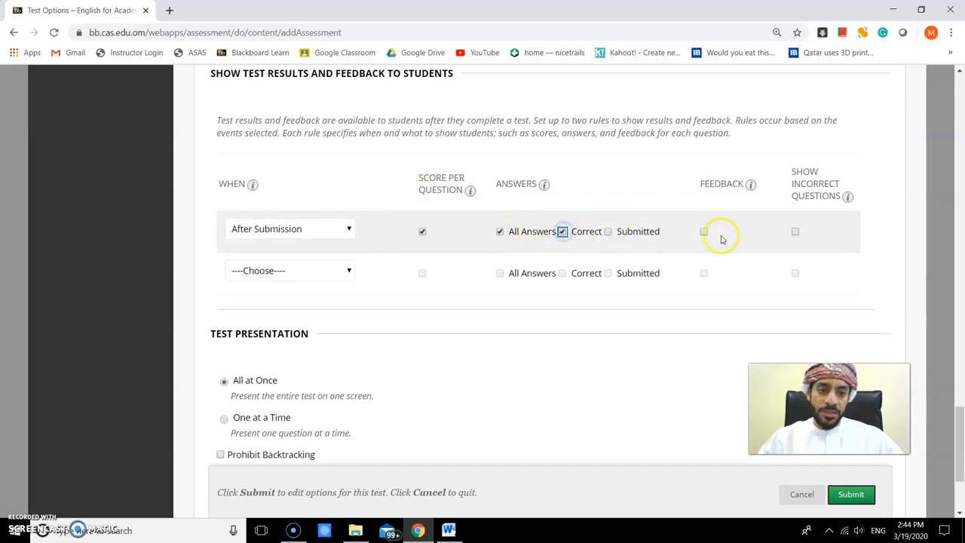
left_click(795, 233)
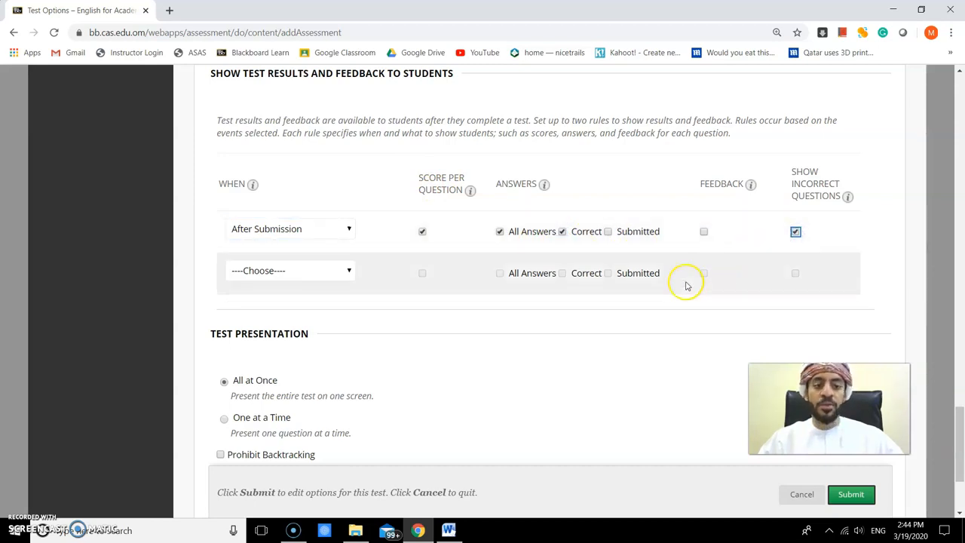
- Submit the test options
scroll(607, 304, "down", 2)
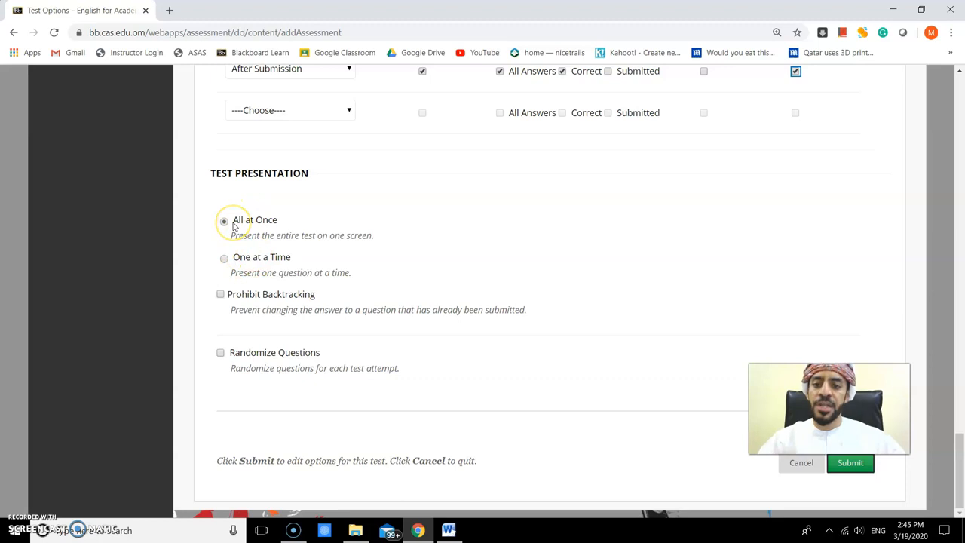
left_click_drag(828, 409, 666, 408)
left_click(850, 463)
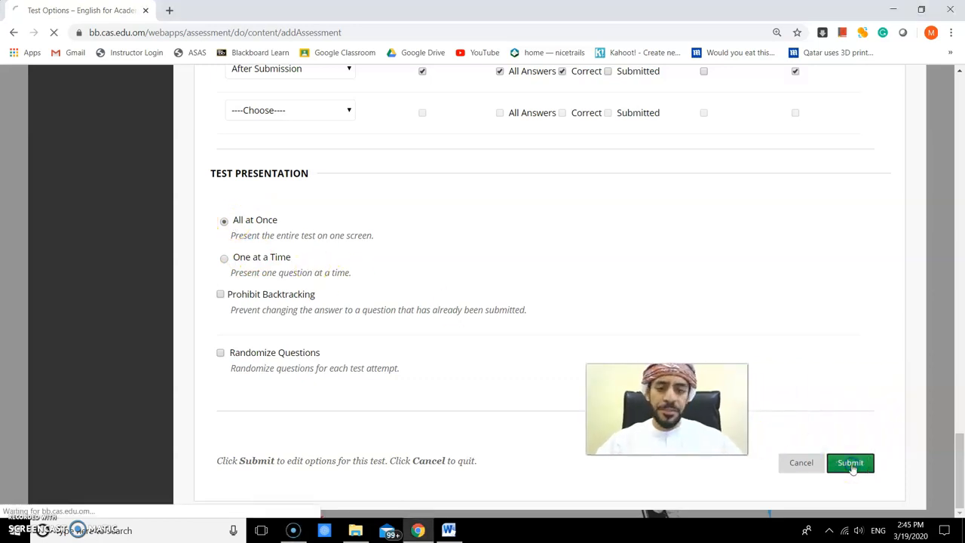
- Enter student preview mode for the course
scroll(482, 329, "down", 3)
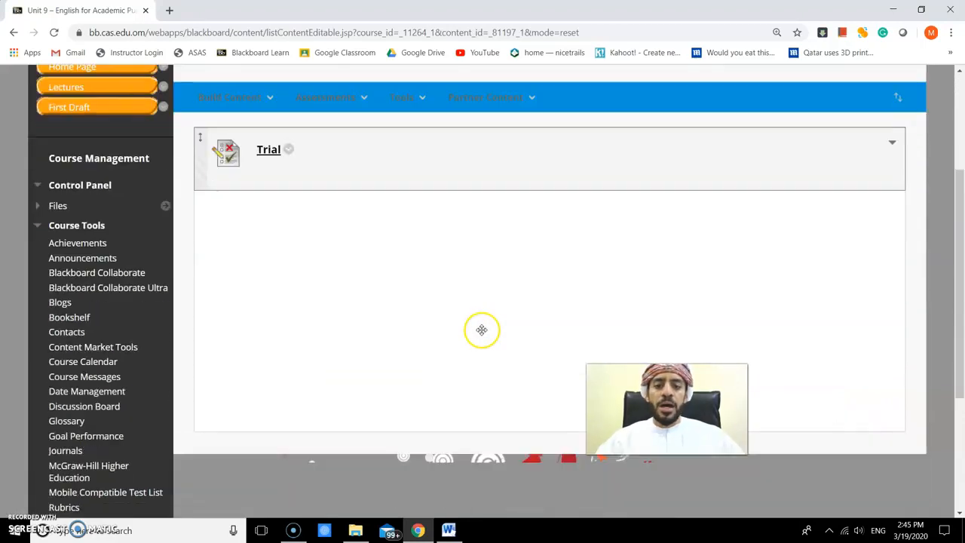
scroll(481, 329, "up", 1)
scroll(482, 334, "up", 2)
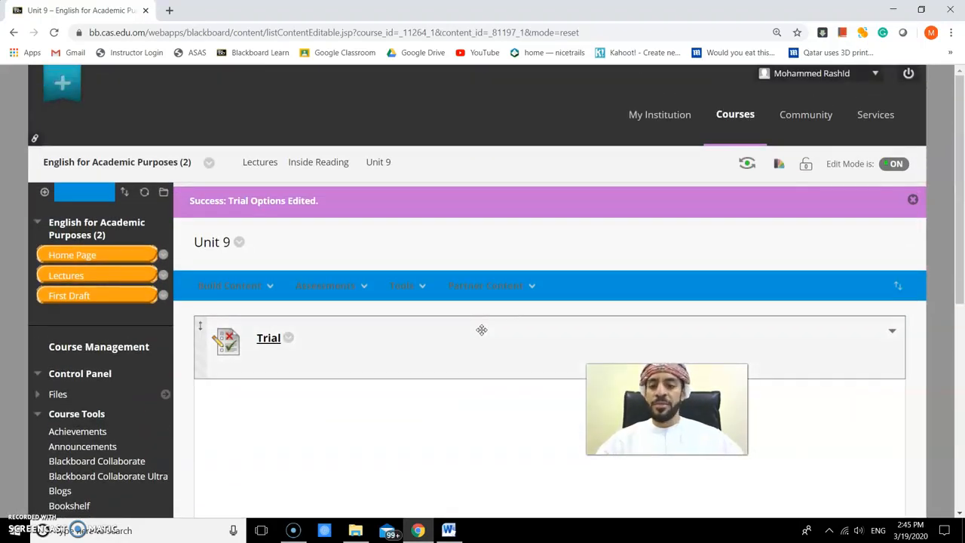
left_click(747, 164)
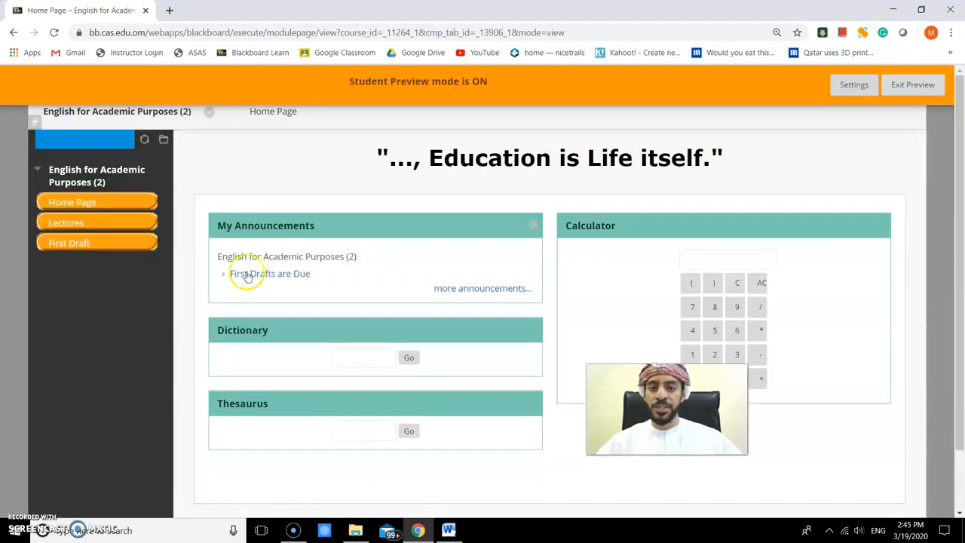
- Open Lectures, then Inside Reading, then Unit 9 to find the Trial test as a student
left_click(75, 223)
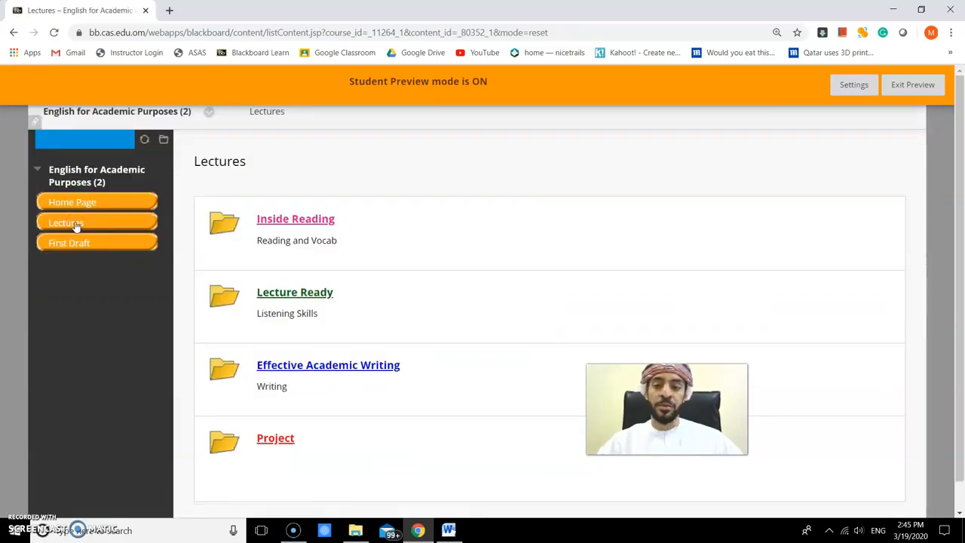
left_click(278, 219)
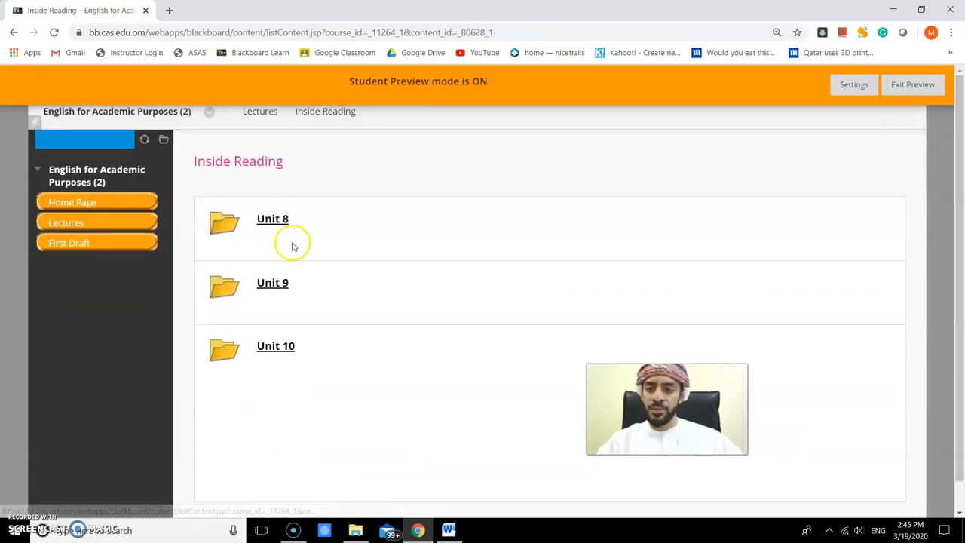
left_click(272, 282)
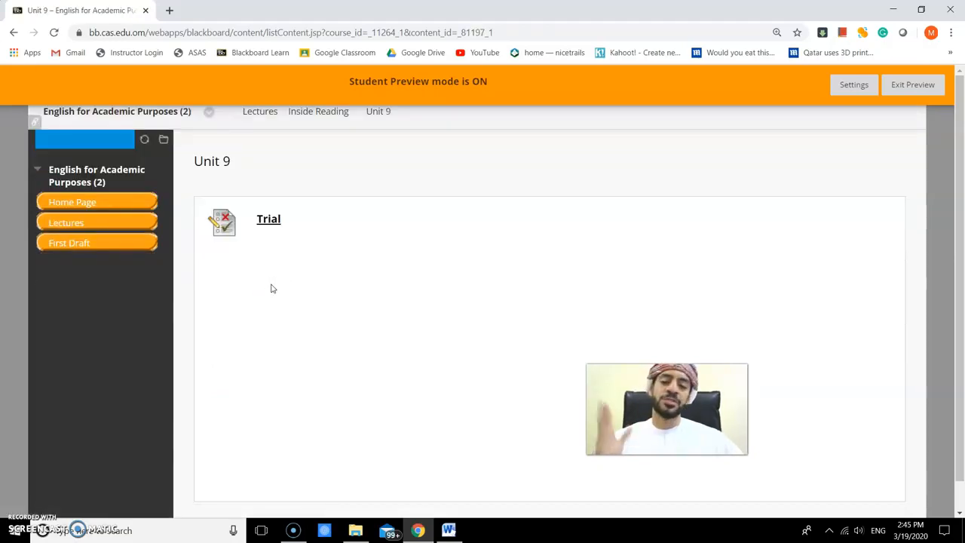
- Start the Trial test as a student and answer question 1 with 20
left_click(267, 220)
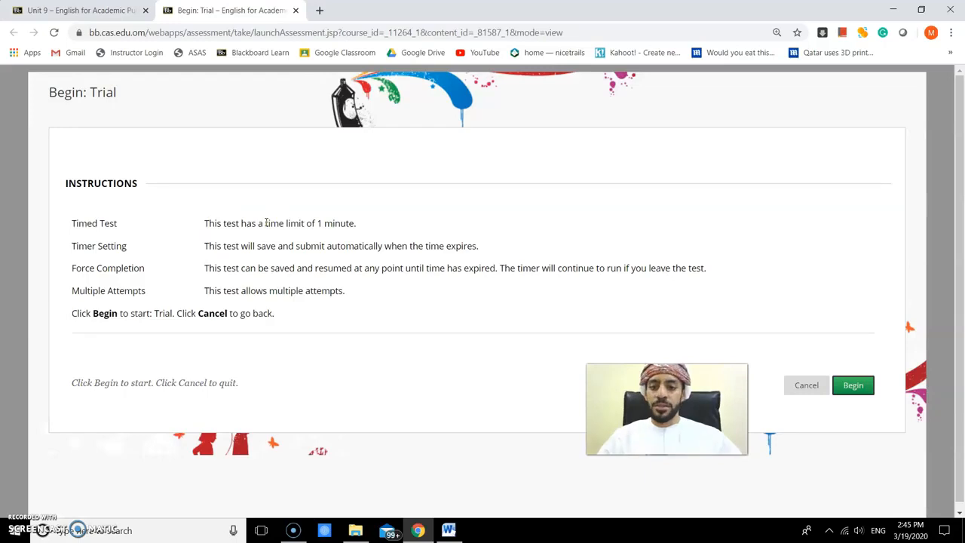
left_click_drag(359, 228, 195, 226)
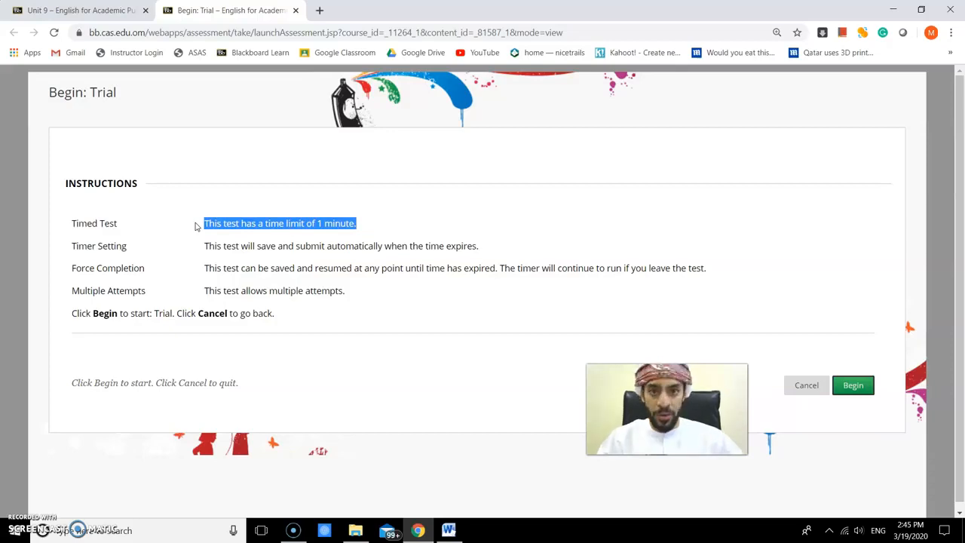
left_click(851, 385)
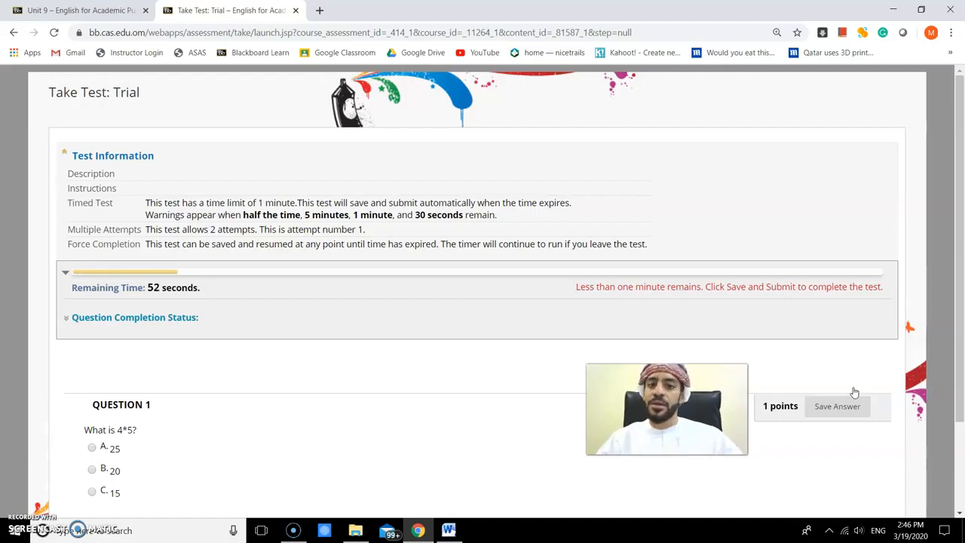
scroll(465, 397, "down", 1)
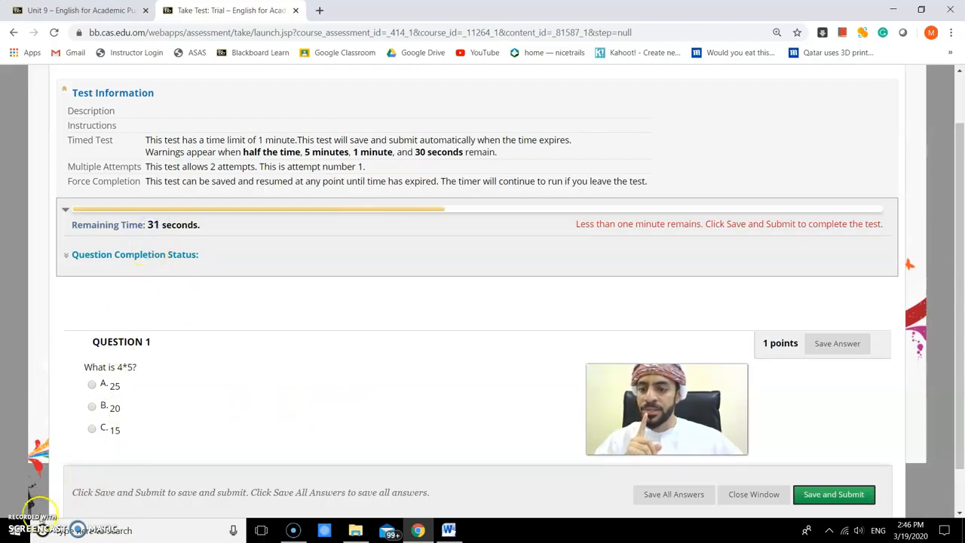
left_click(92, 405)
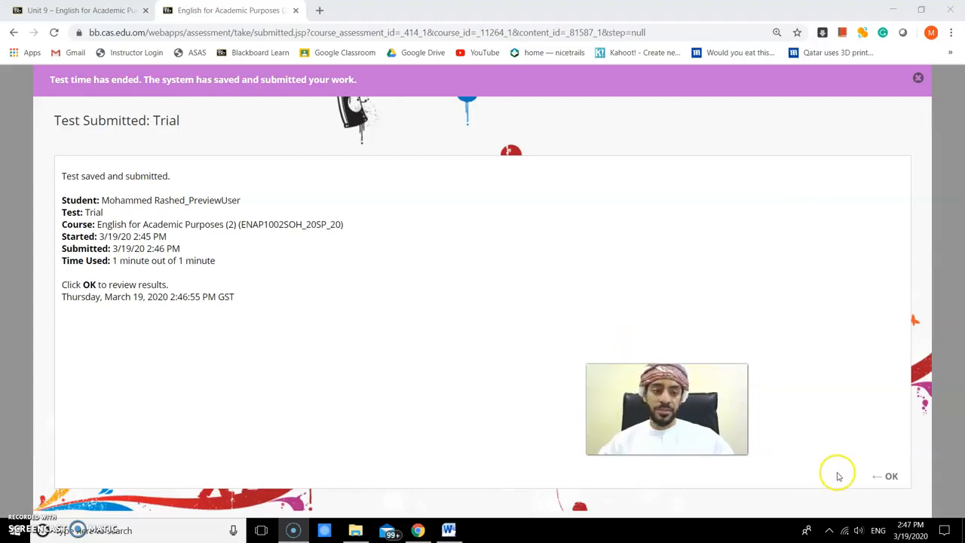
- Review the submitted test results, then exit student preview
left_click(889, 479)
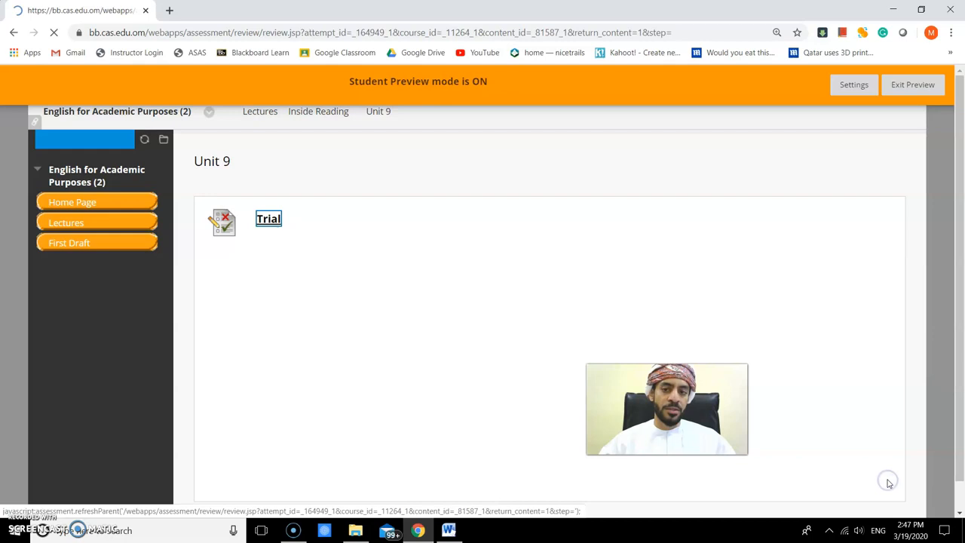
scroll(343, 328, "down", 1)
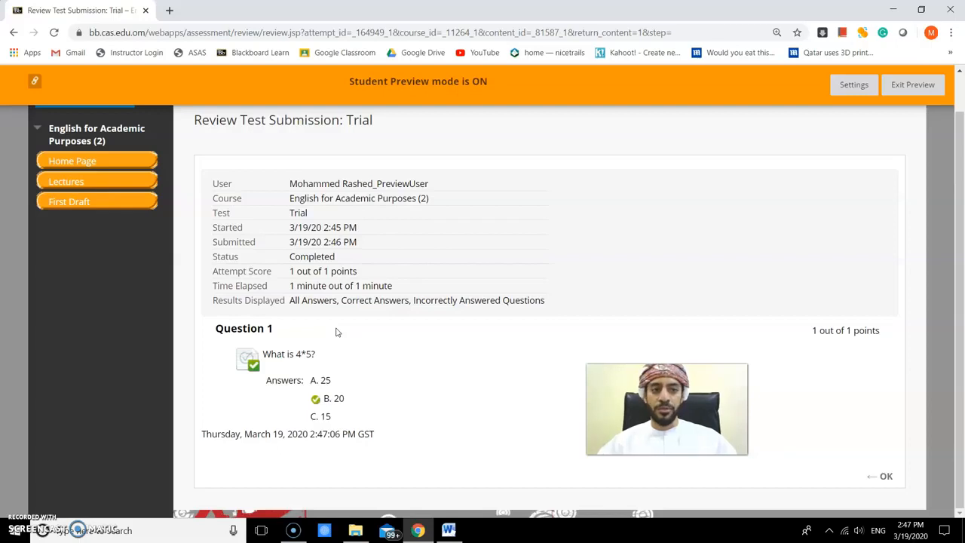
left_click(908, 88)
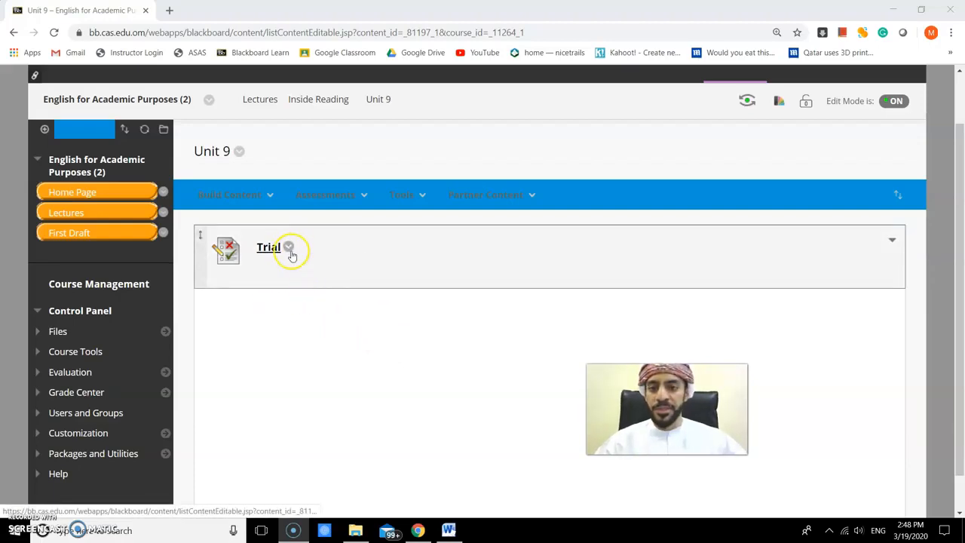
- Open the Trial test options to review the settings and leave without changes
left_click(290, 249)
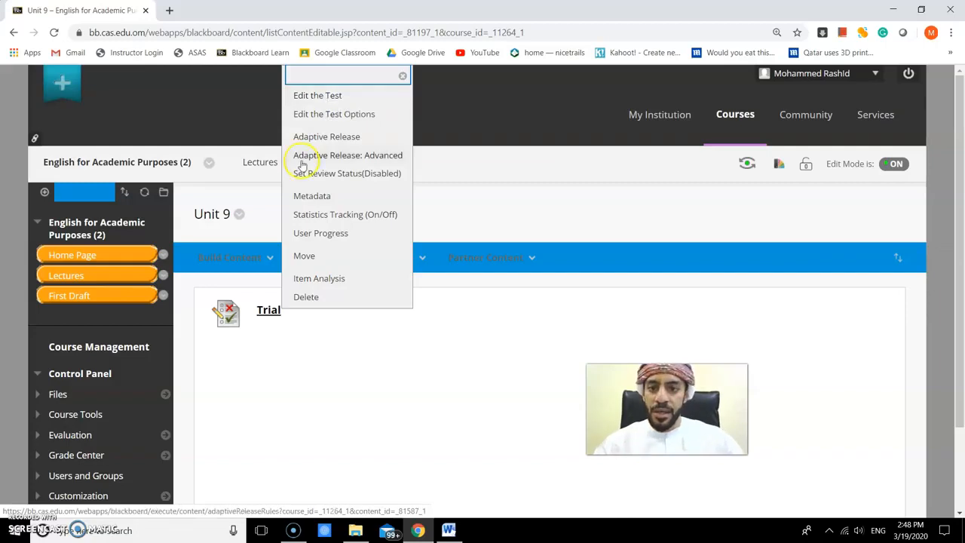
left_click(320, 114)
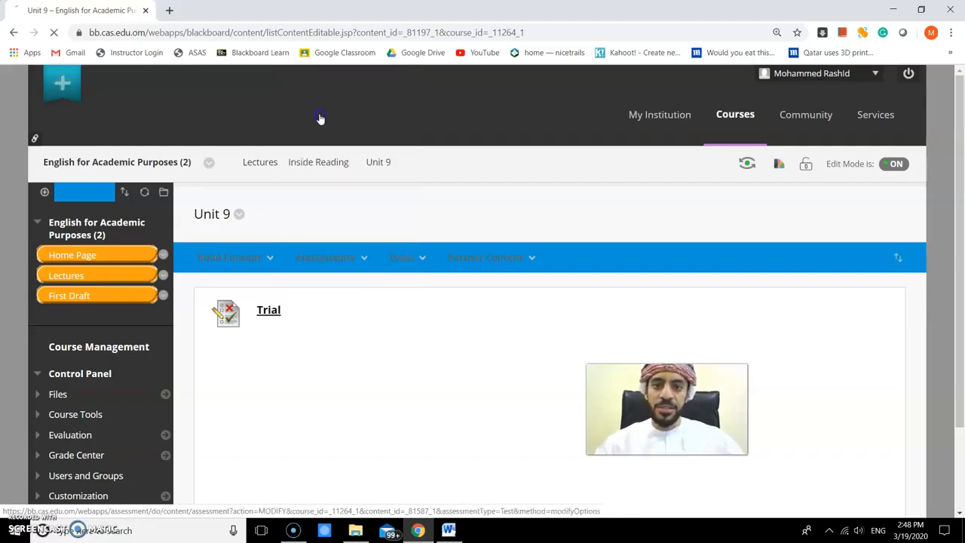
scroll(313, 272, "down", 6)
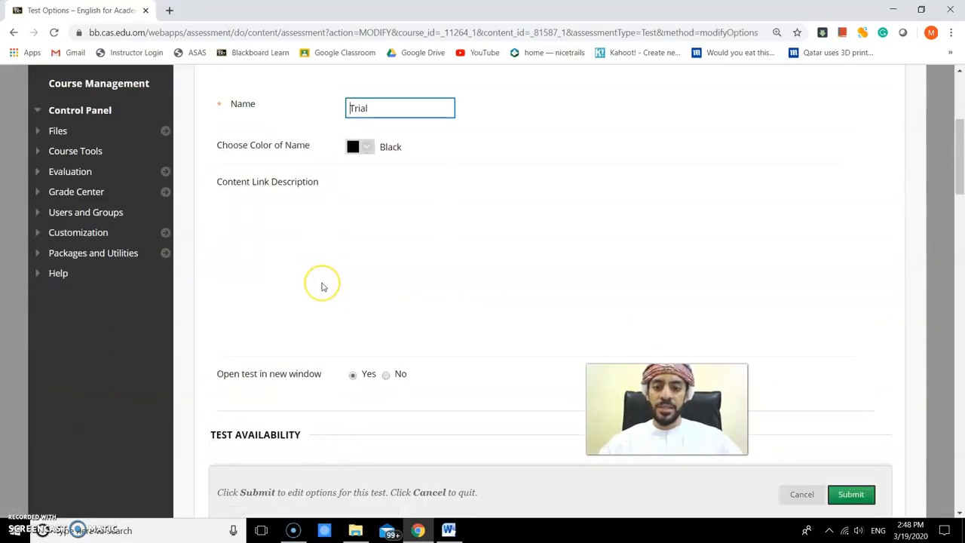
scroll(259, 243, "down", 7)
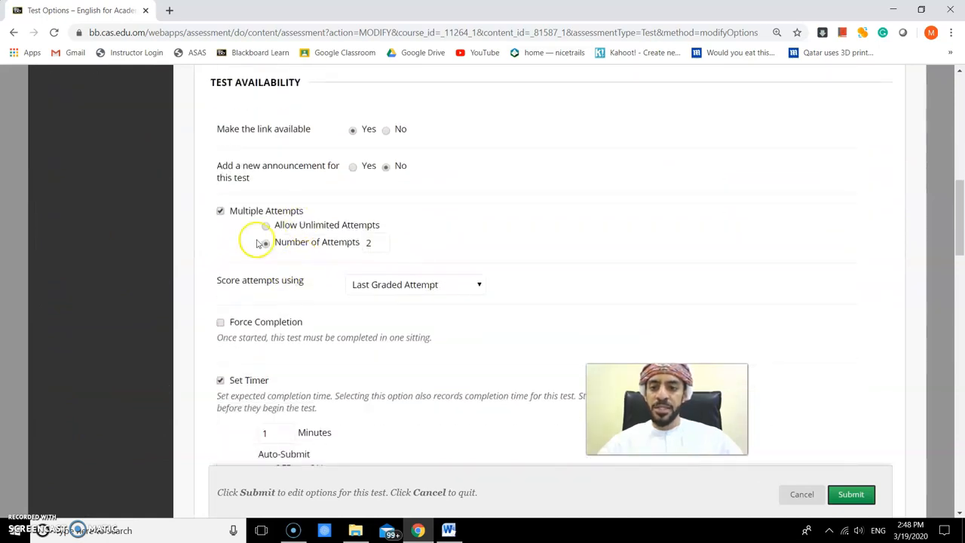
scroll(256, 245, "down", 10)
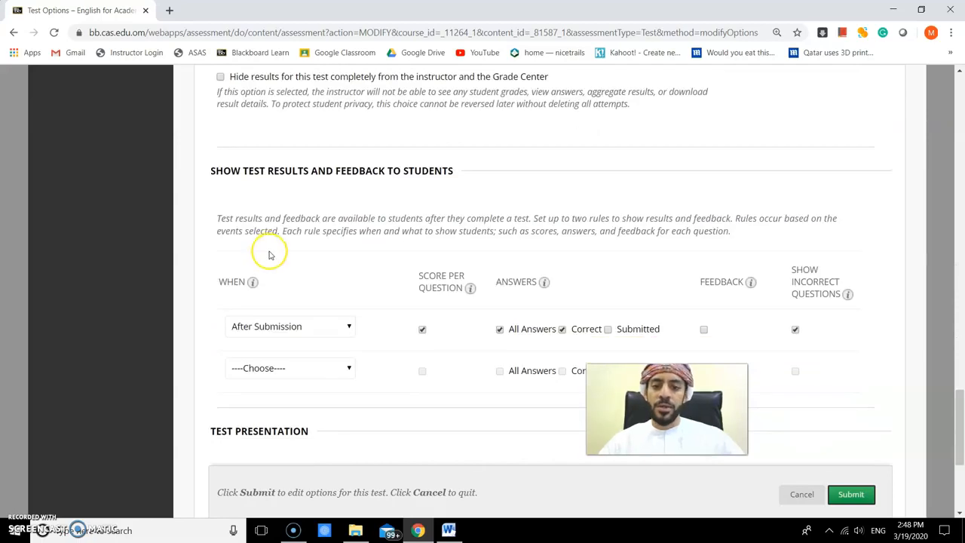
scroll(264, 249, "down", 2)
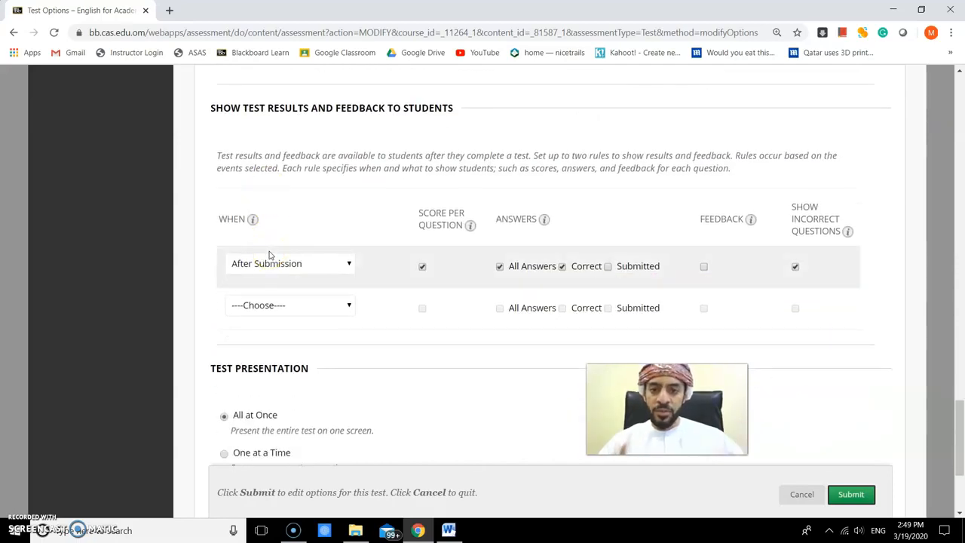
left_click(802, 494)
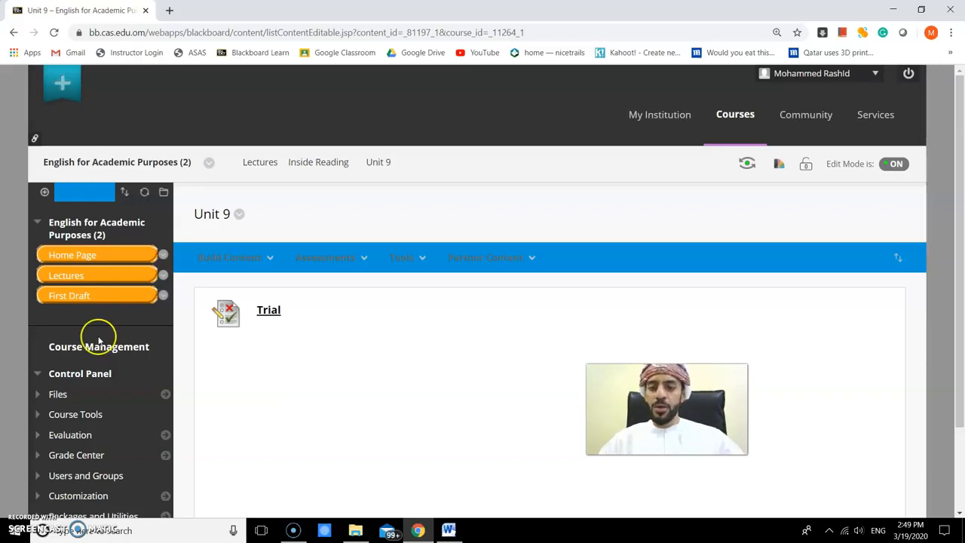
- Open the Tests view of the Grade Center from the Control Panel
scroll(228, 364, "down", 2)
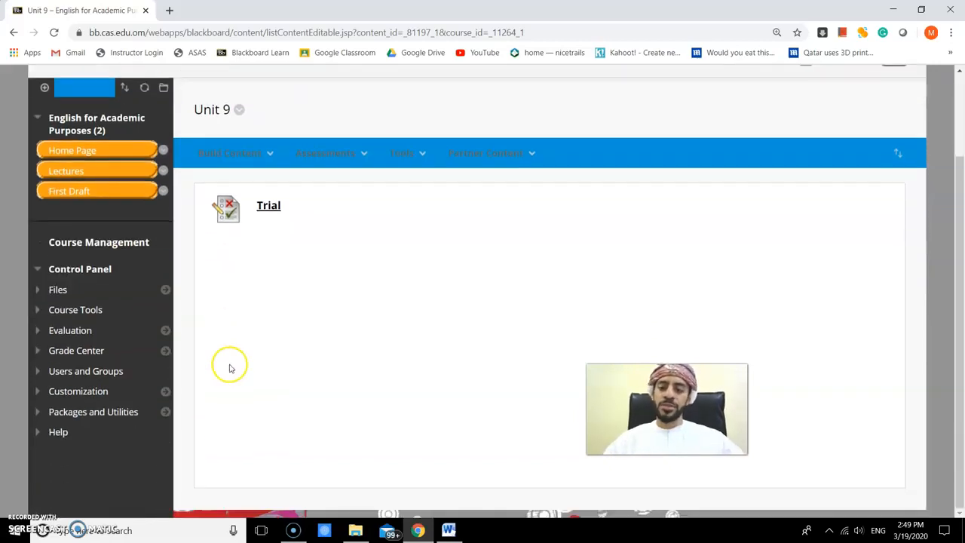
left_click(36, 292)
scroll(233, 339, "down", 1)
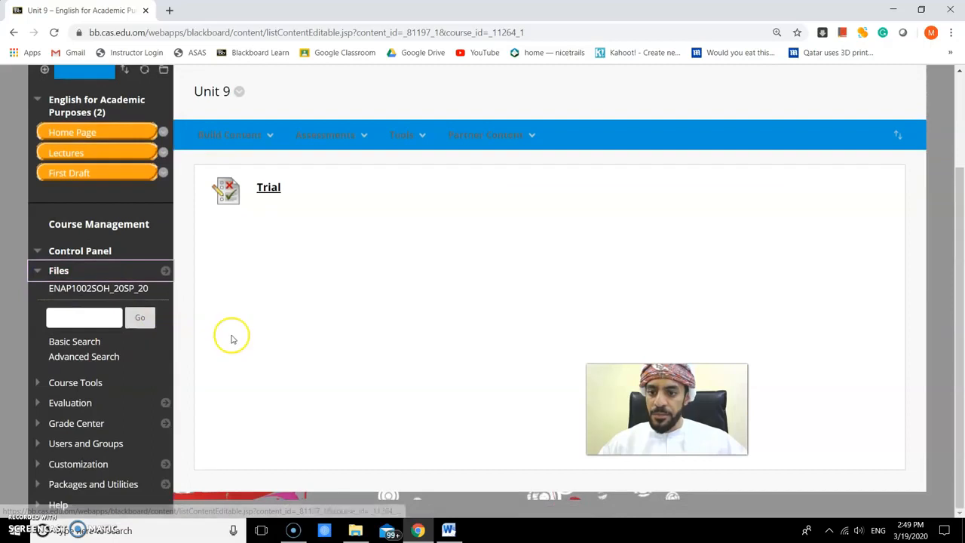
left_click(37, 271)
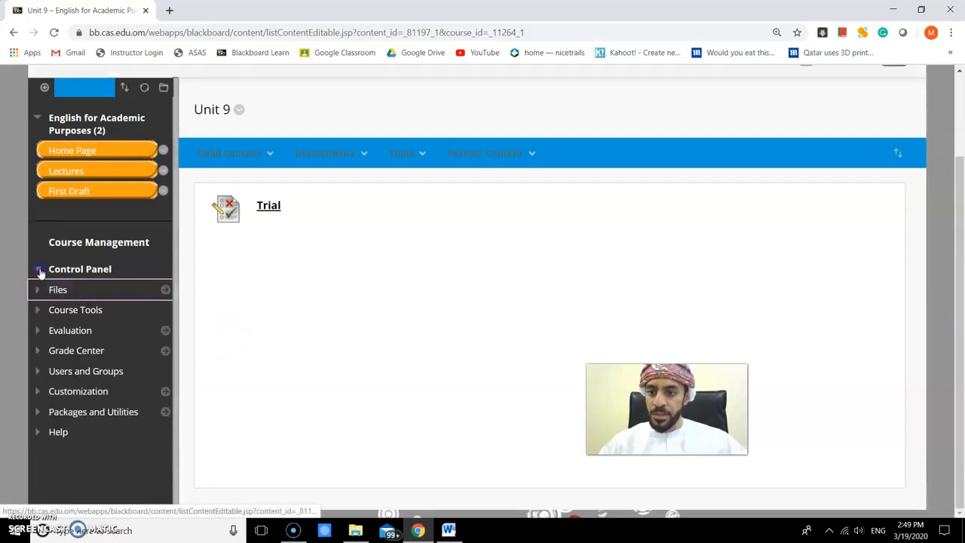
left_click(37, 312)
scroll(181, 327, "down", 5)
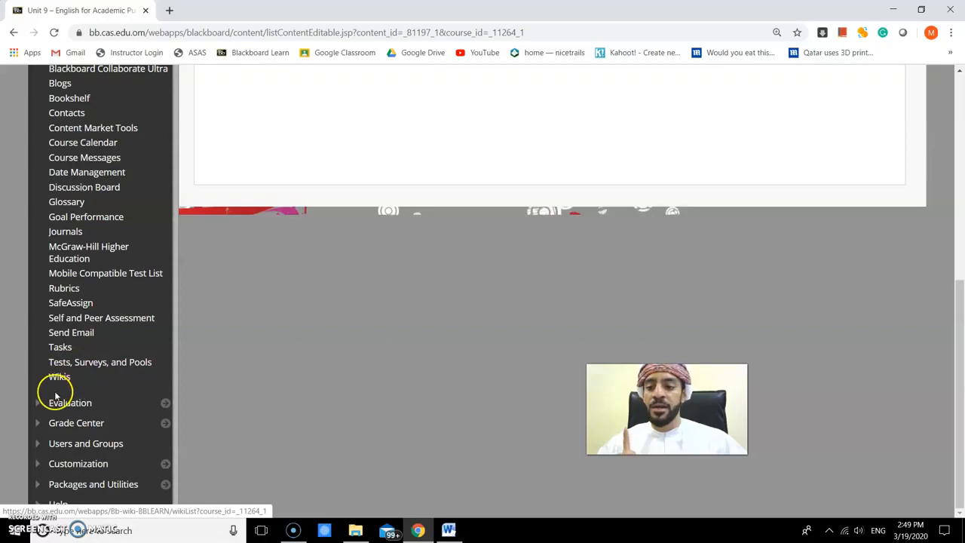
left_click(38, 423)
scroll(186, 389, "down", 1)
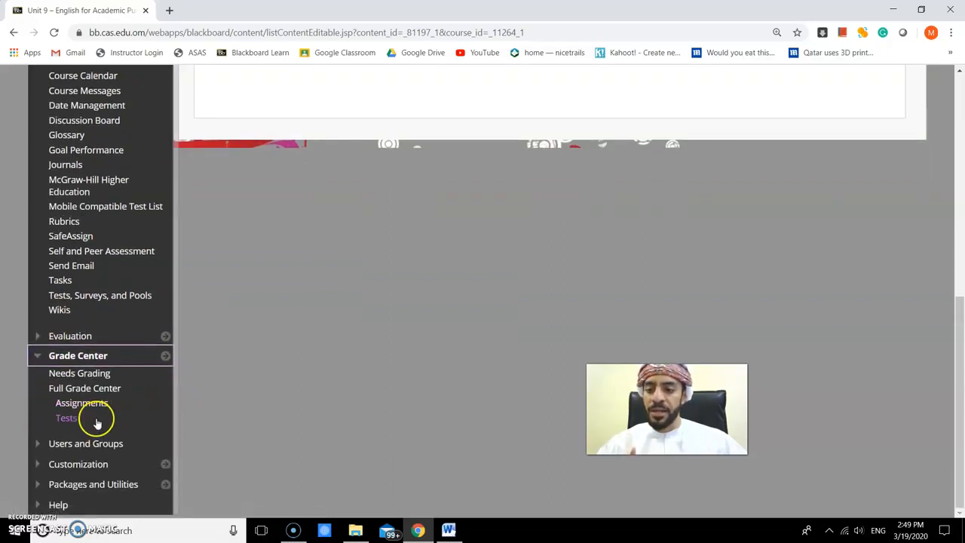
left_click(68, 419)
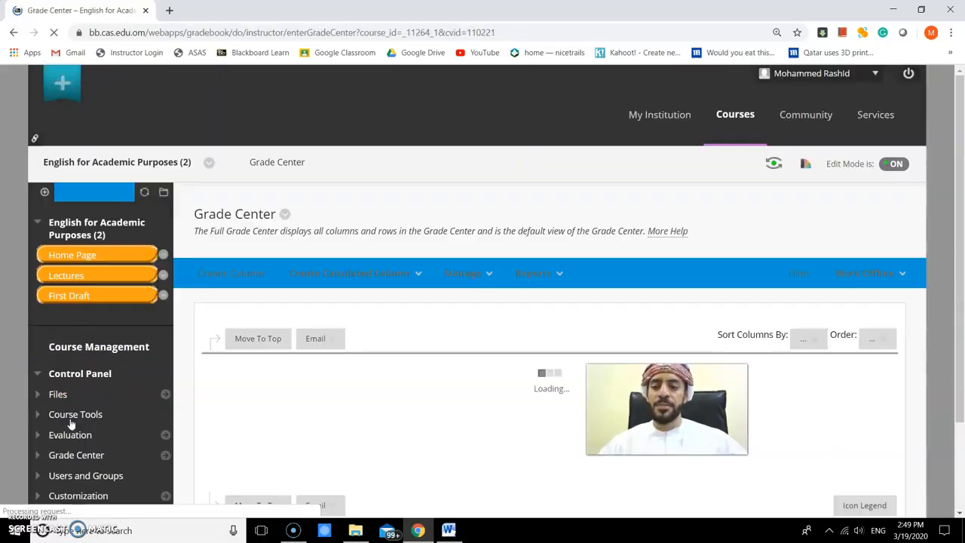
- Clear all attempts for all users on the Trial grade column, confirming the irreversible action
scroll(473, 370, "down", 2)
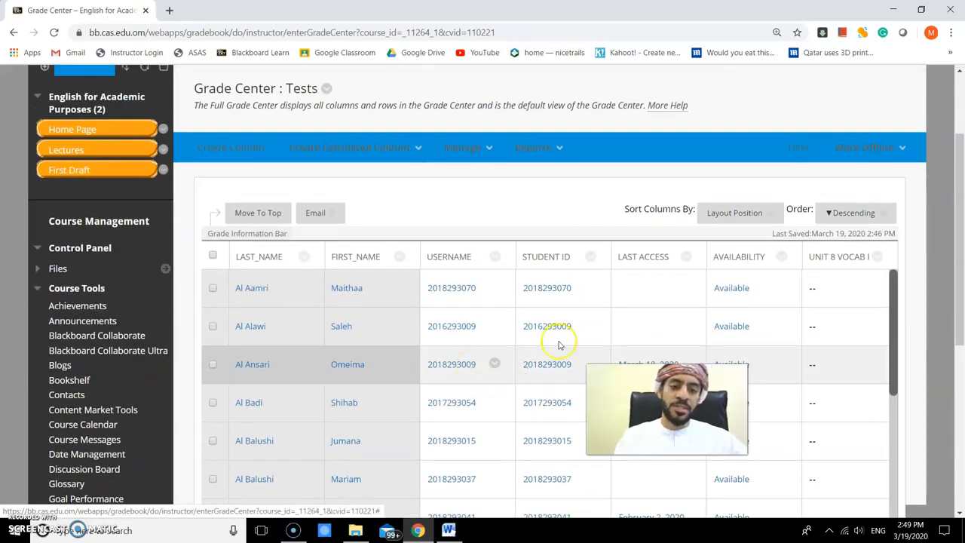
scroll(556, 340, "down", 3)
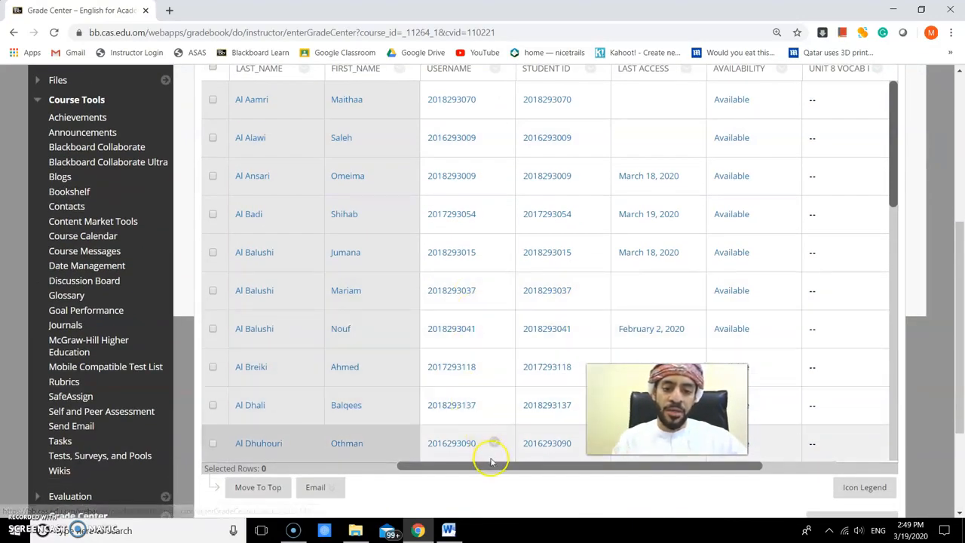
left_click_drag(491, 465, 651, 468)
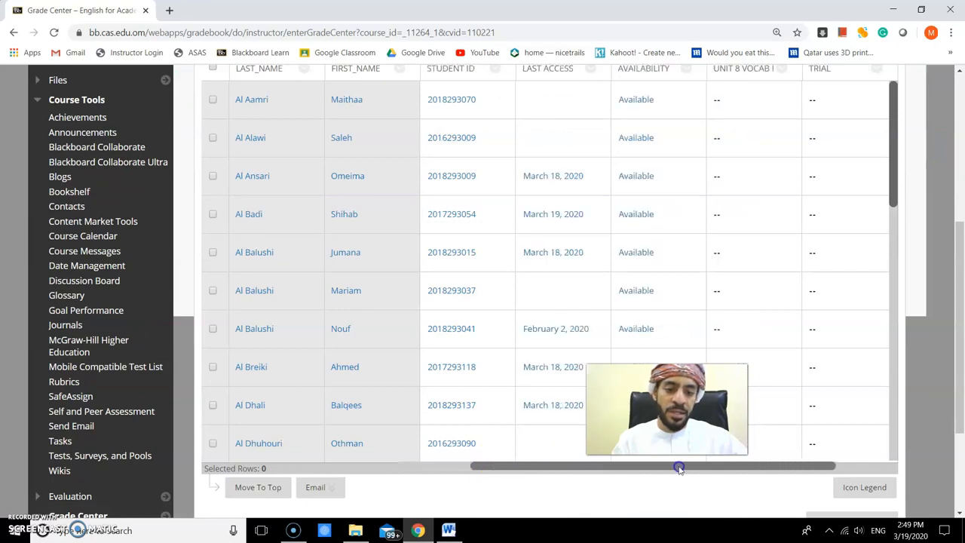
scroll(878, 430, "up", 1)
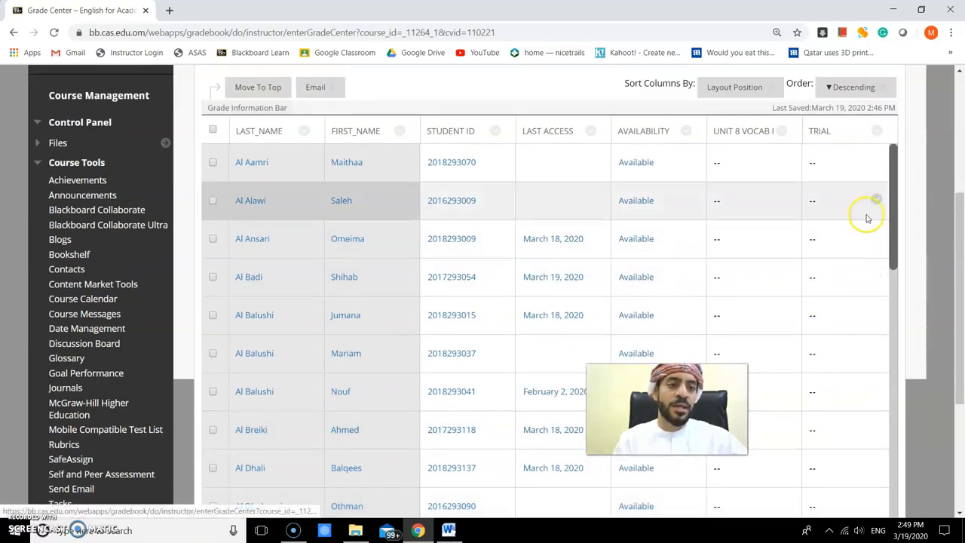
left_click(829, 137)
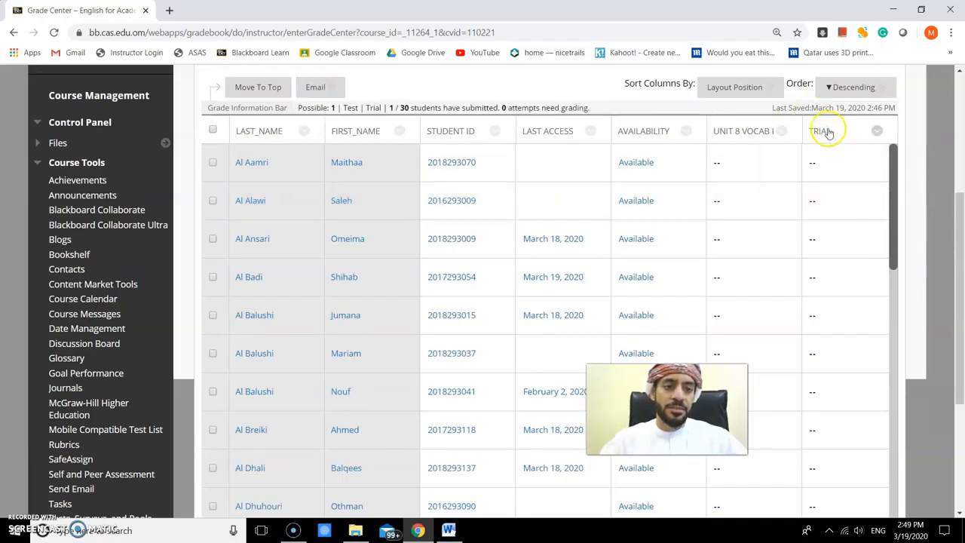
left_click(878, 132)
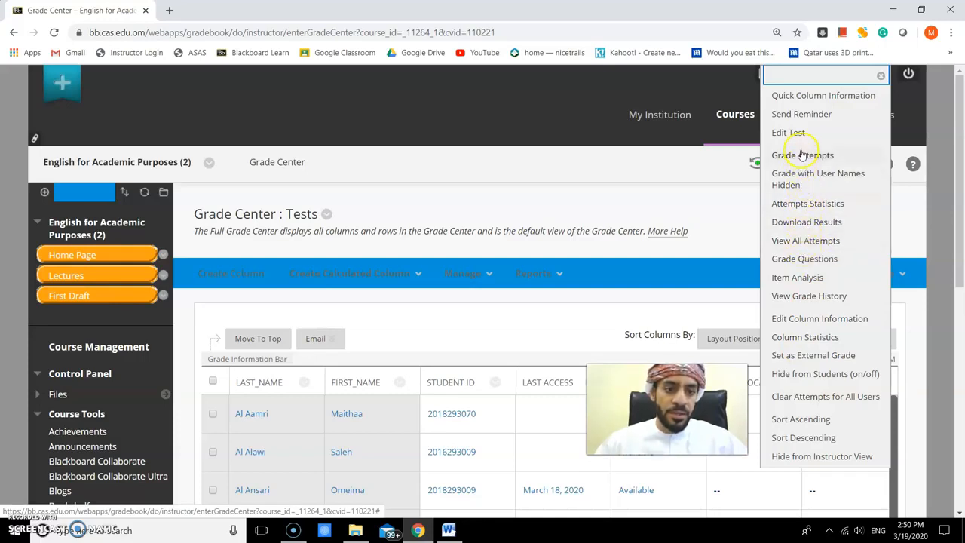
left_click(797, 397)
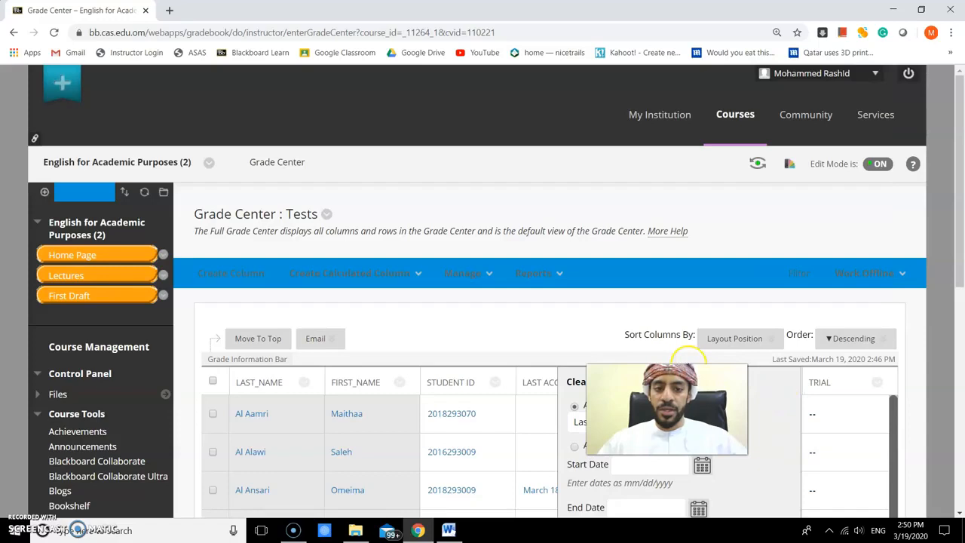
scroll(686, 354, "down", 3)
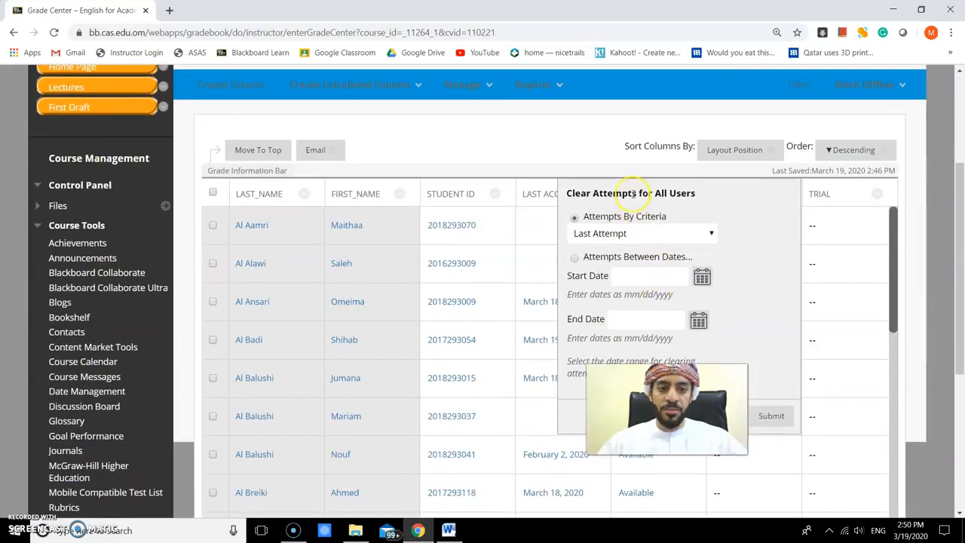
scroll(623, 211, "down", 1)
left_click(625, 172)
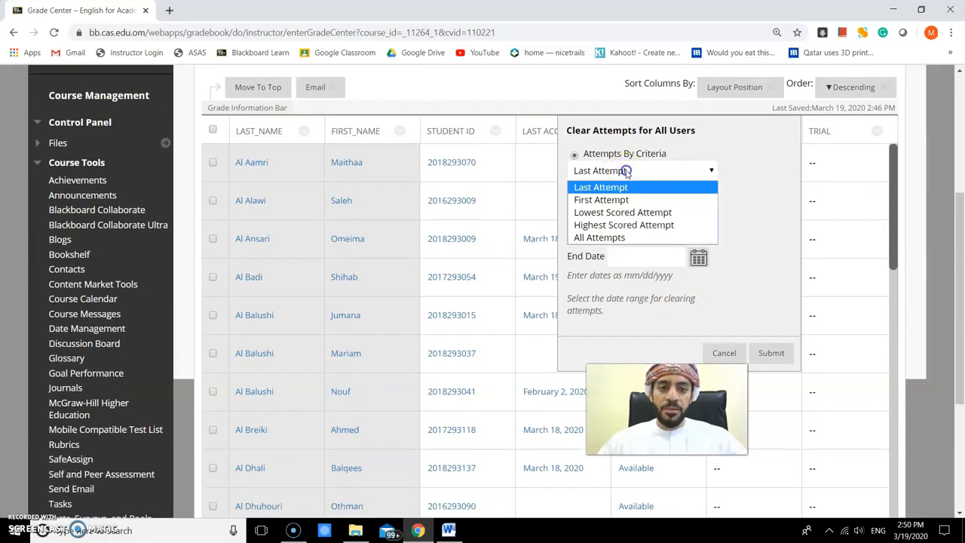
left_click(615, 238)
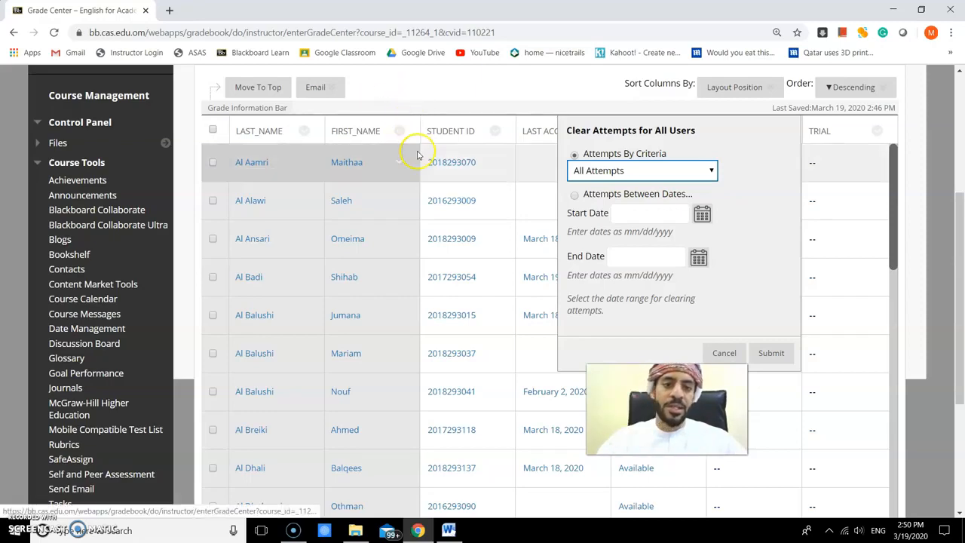
left_click(603, 172)
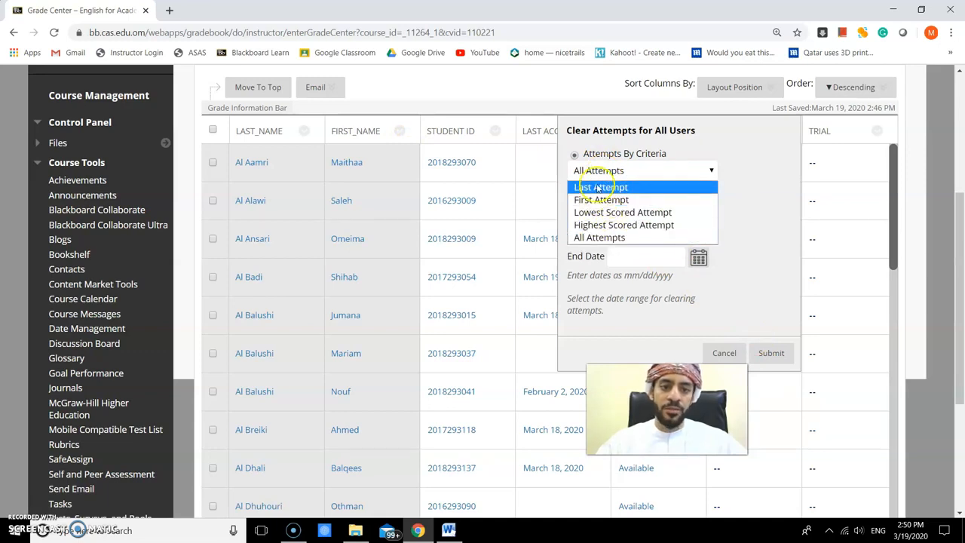
left_click(654, 155)
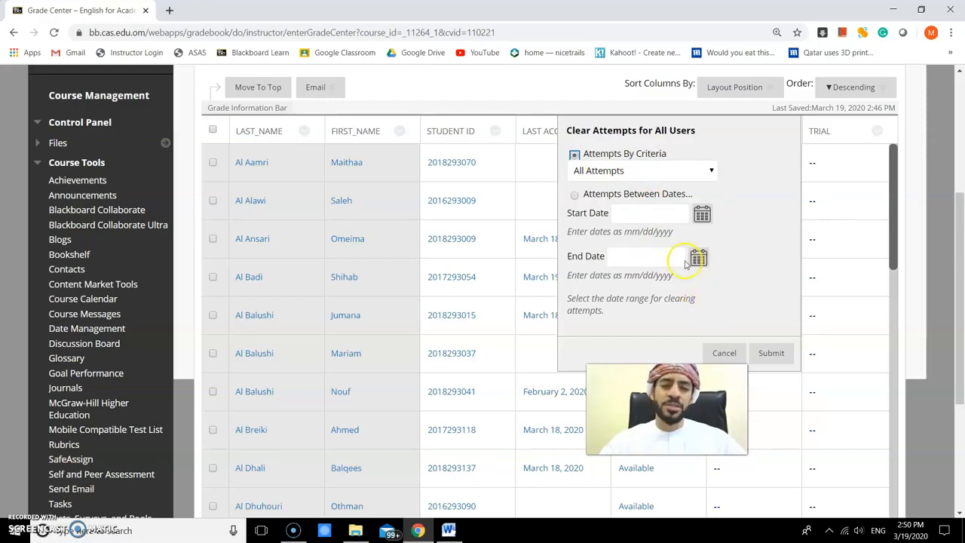
left_click(771, 353)
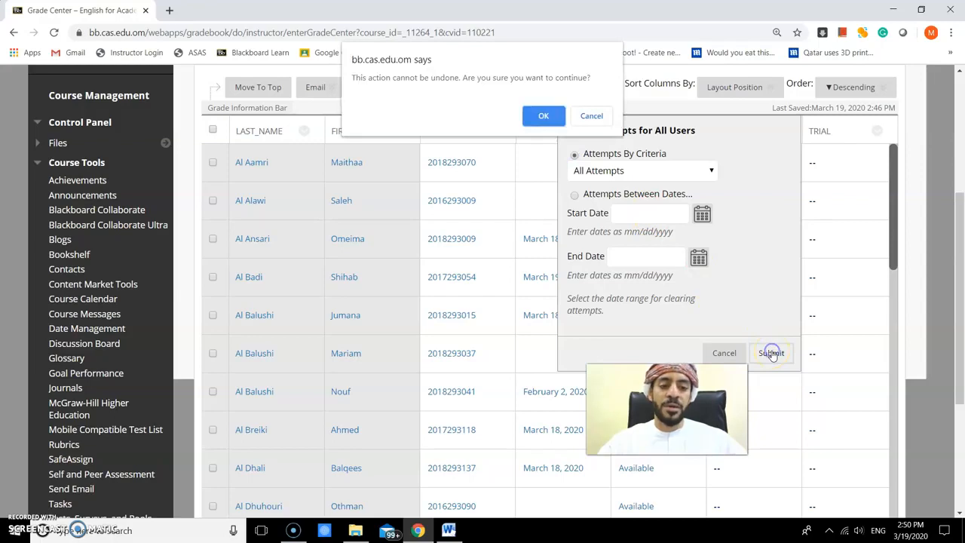
left_click(543, 116)
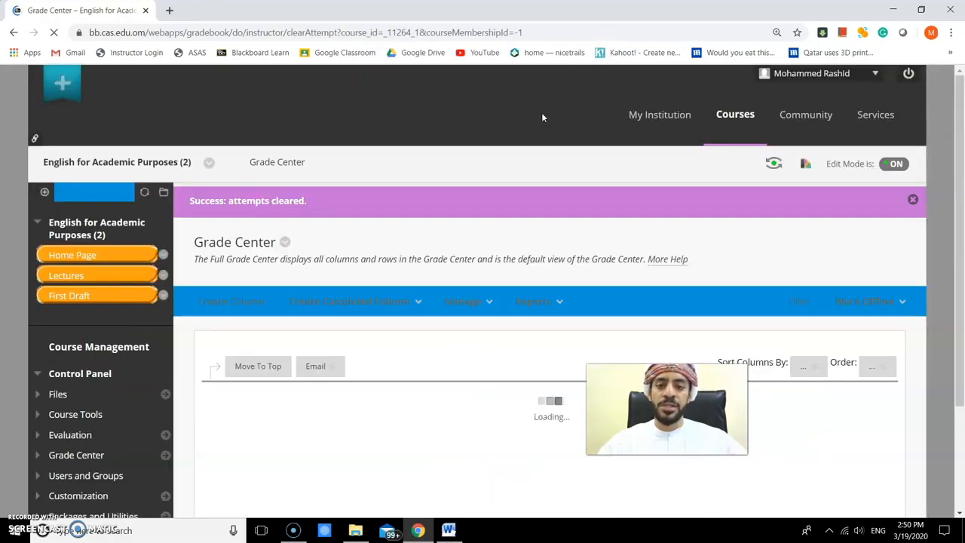
scroll(458, 244, "down", 5)
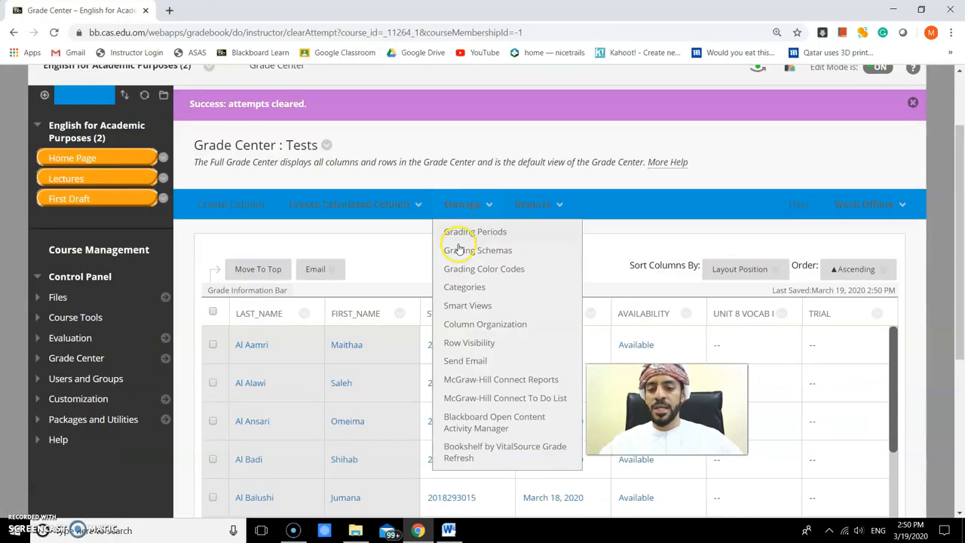
scroll(210, 289, "up", 5)
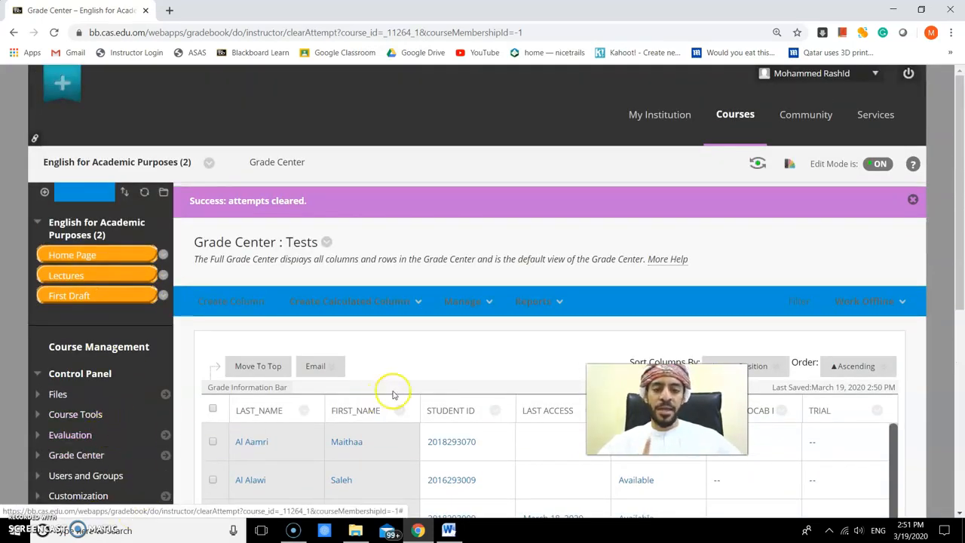
scroll(301, 339, "down", 2)
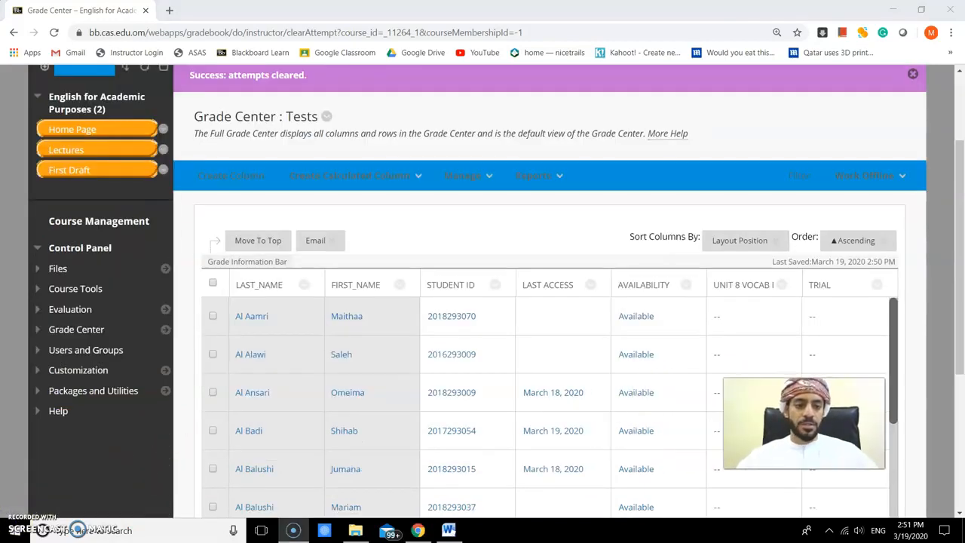
- Delete the Trial test from Unit 9 in Inside Reading, removing its Grade Center item, grades and all attempts
left_click(75, 130)
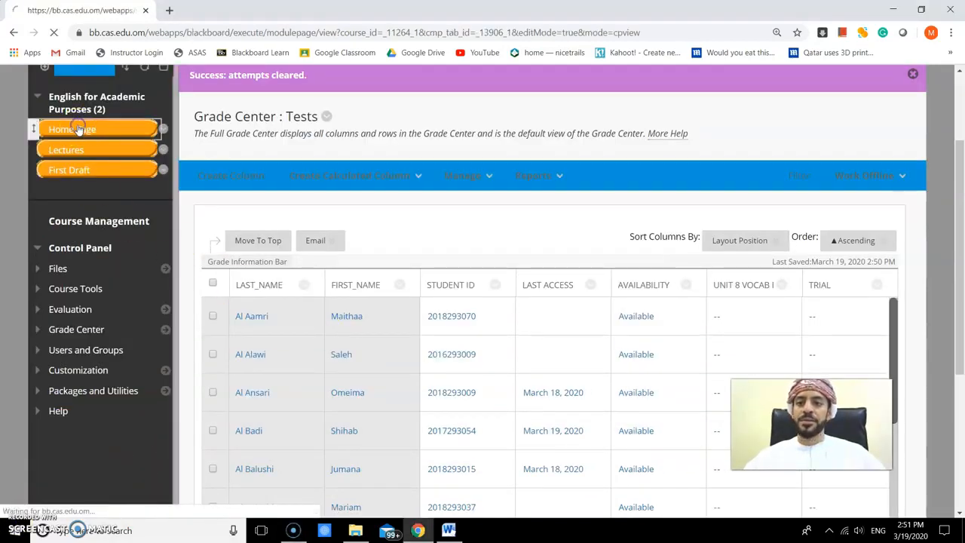
scroll(67, 288, "down", 3)
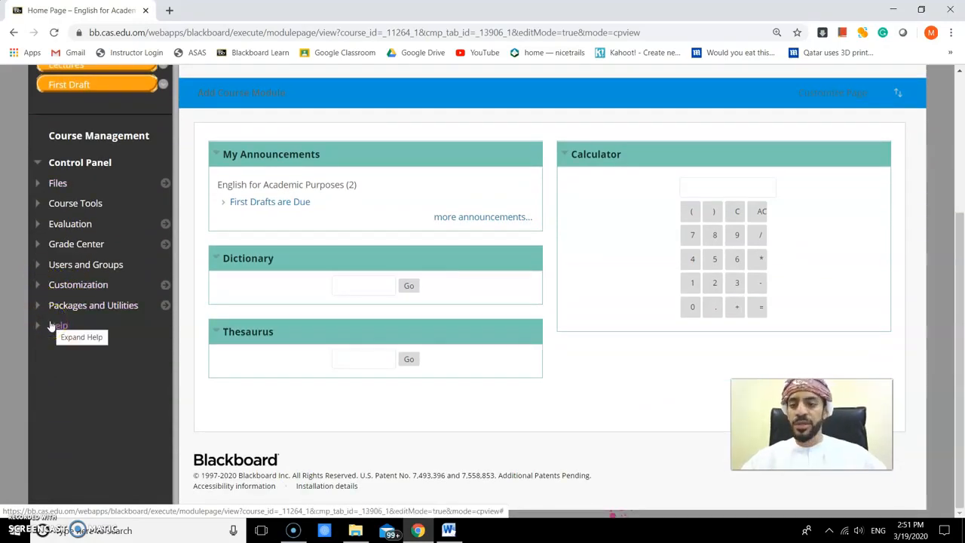
scroll(198, 261, "up", 1)
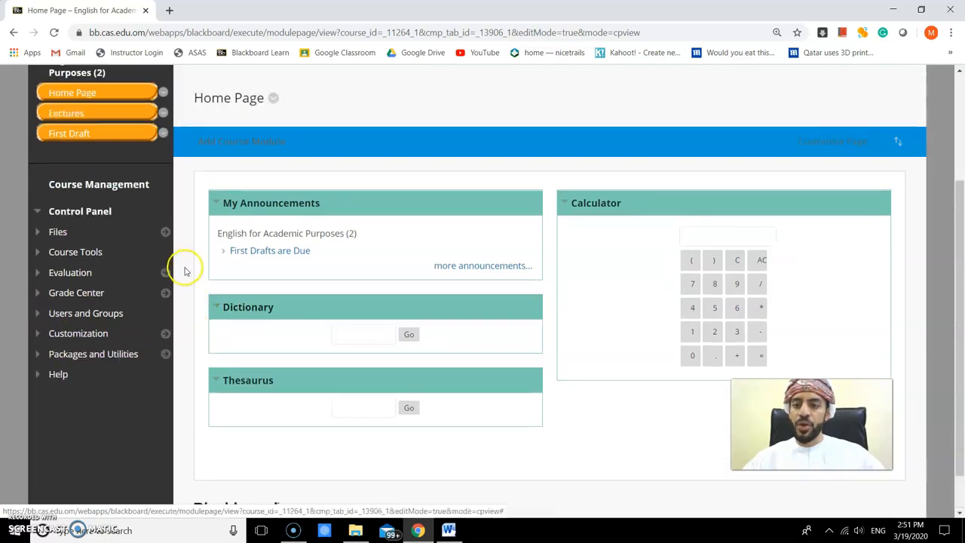
left_click(78, 127)
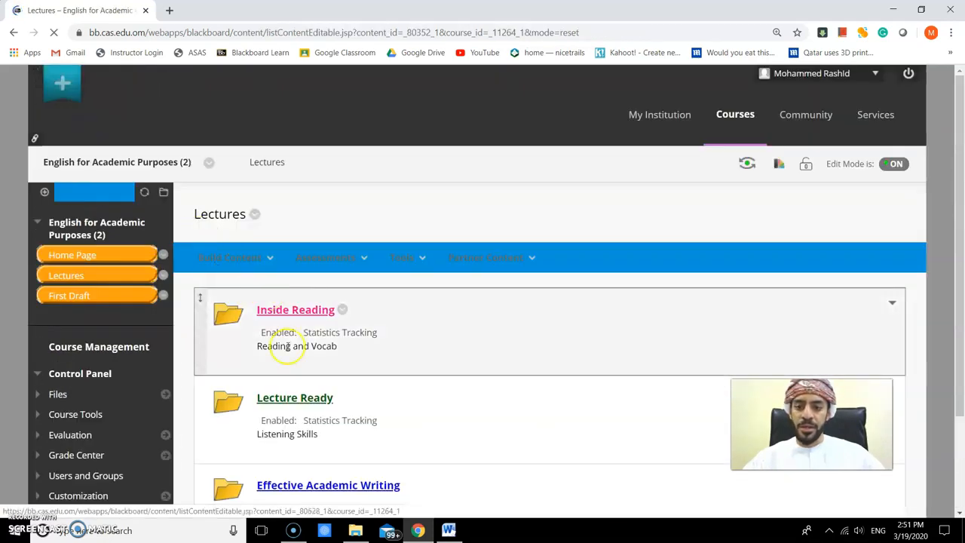
left_click(277, 249)
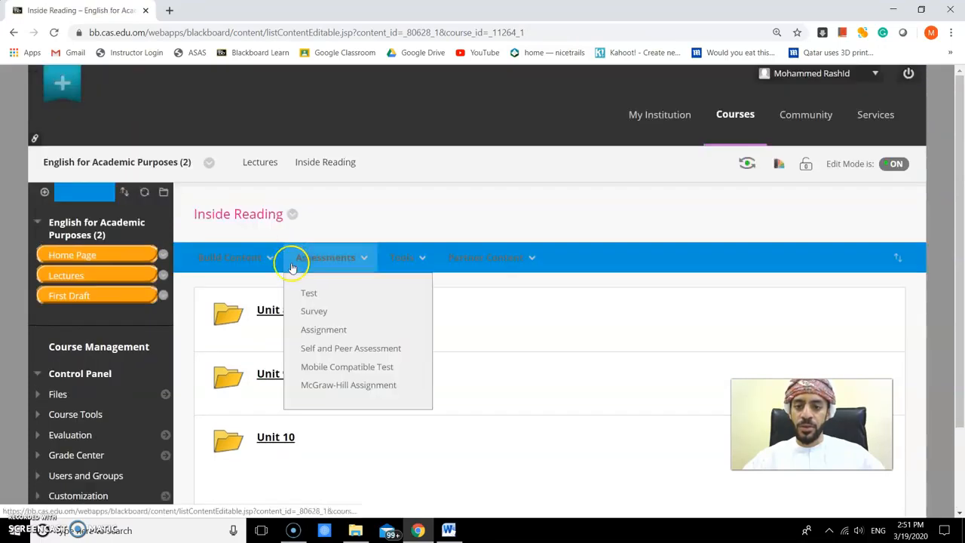
left_click(276, 311)
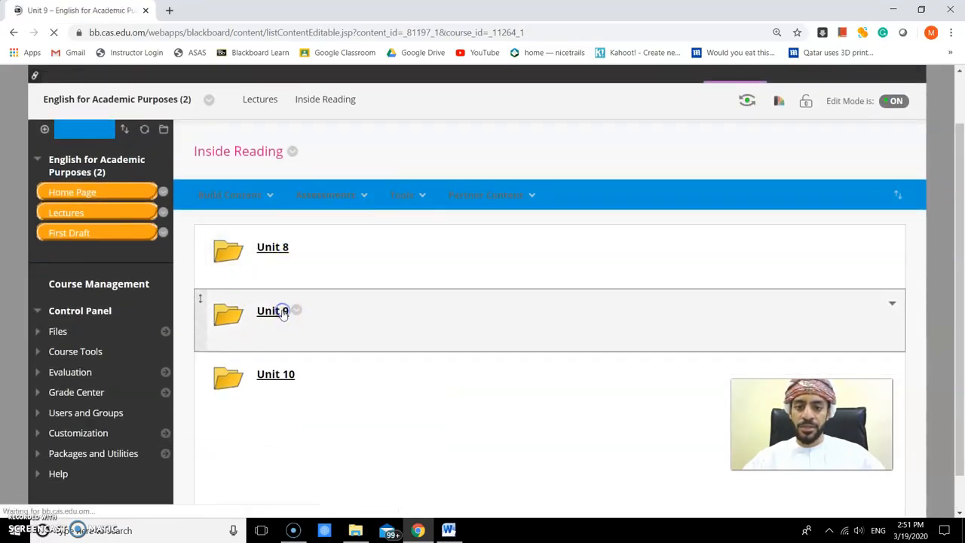
left_click(296, 308)
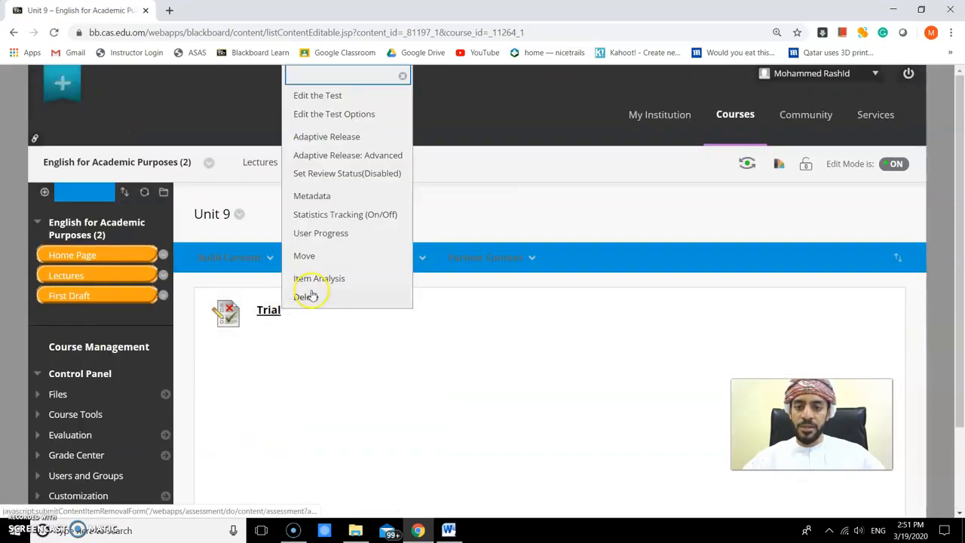
left_click(307, 295)
left_click(548, 104)
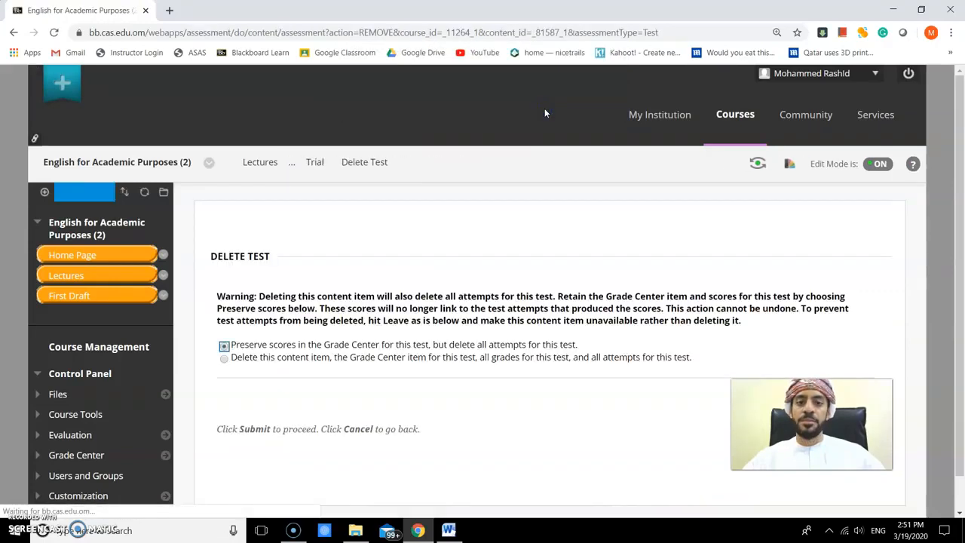
left_click(224, 345)
left_click(224, 357)
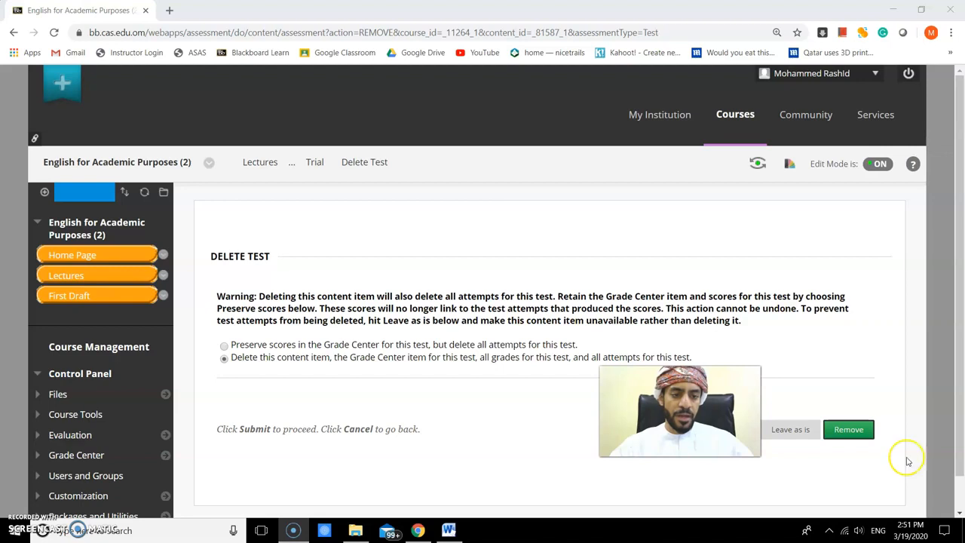
left_click(848, 428)
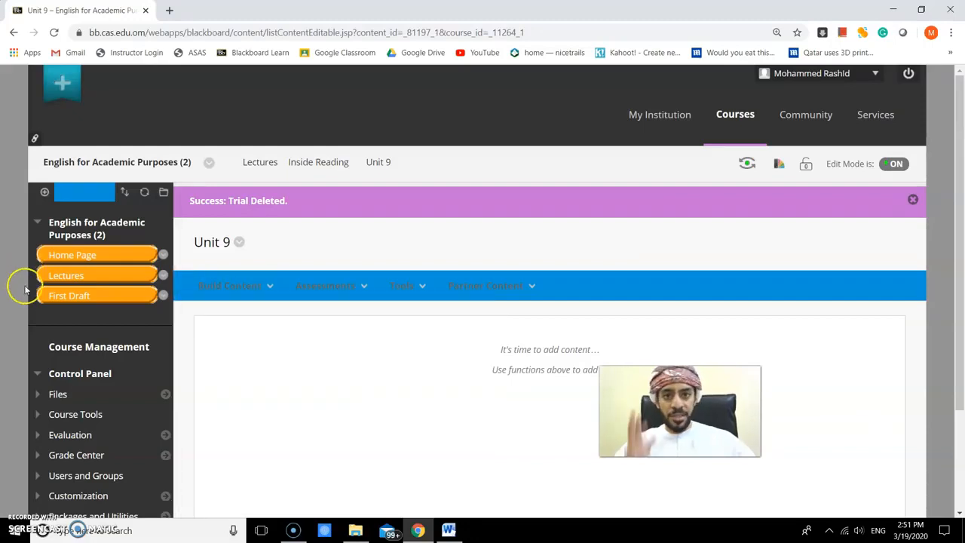
- Open the Tests list in Tests, Surveys, and Pools under Course Tools to review the course's tests
scroll(27, 316, "down", 2)
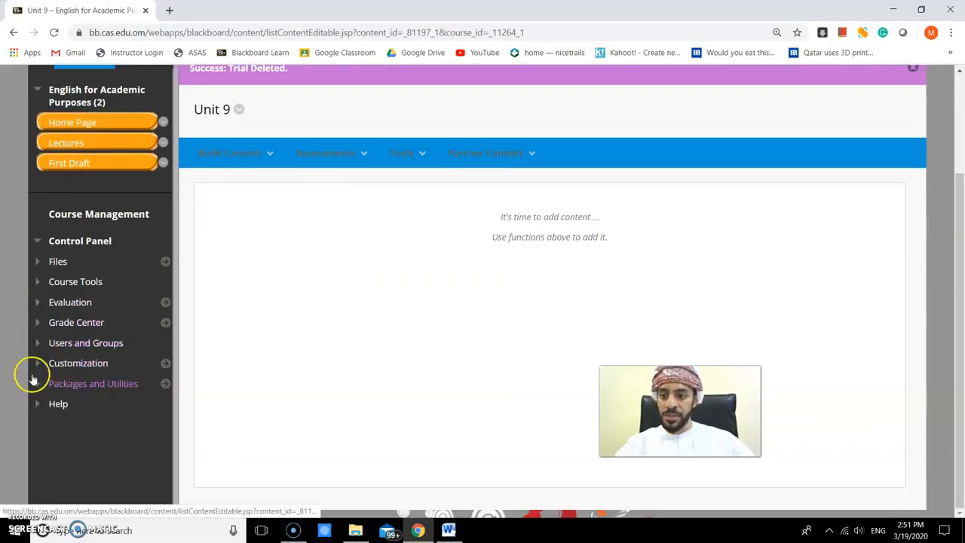
left_click(38, 281)
scroll(65, 341, "down", 1)
scroll(66, 340, "down", 1)
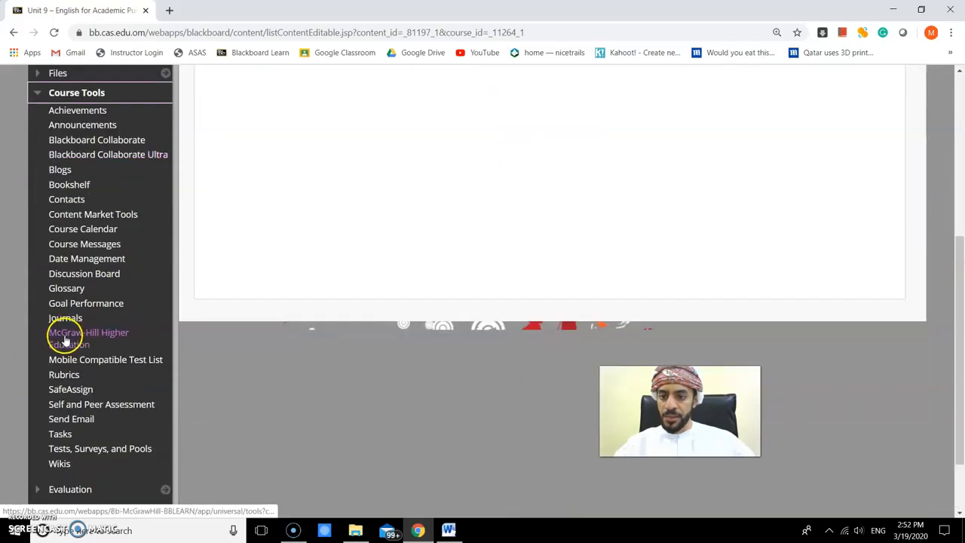
left_click(63, 449)
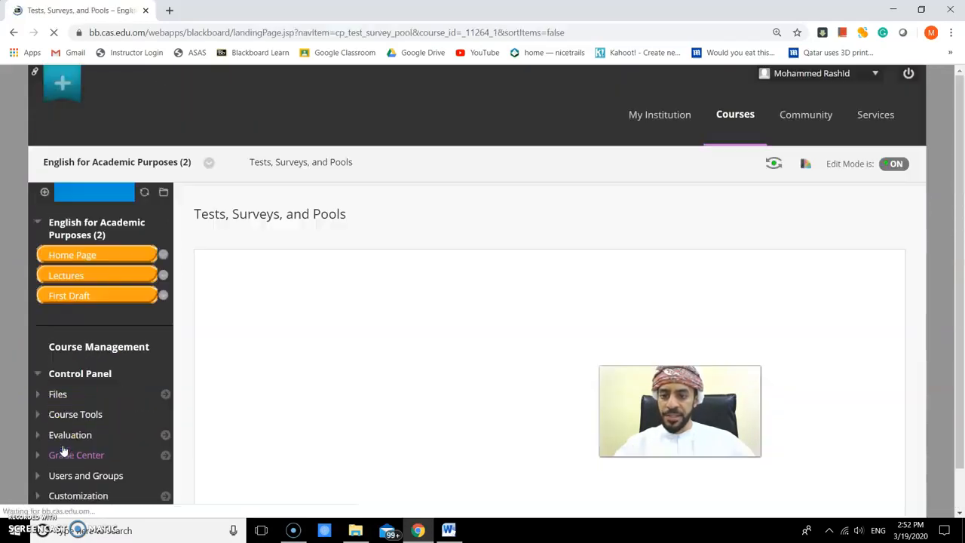
left_click(230, 279)
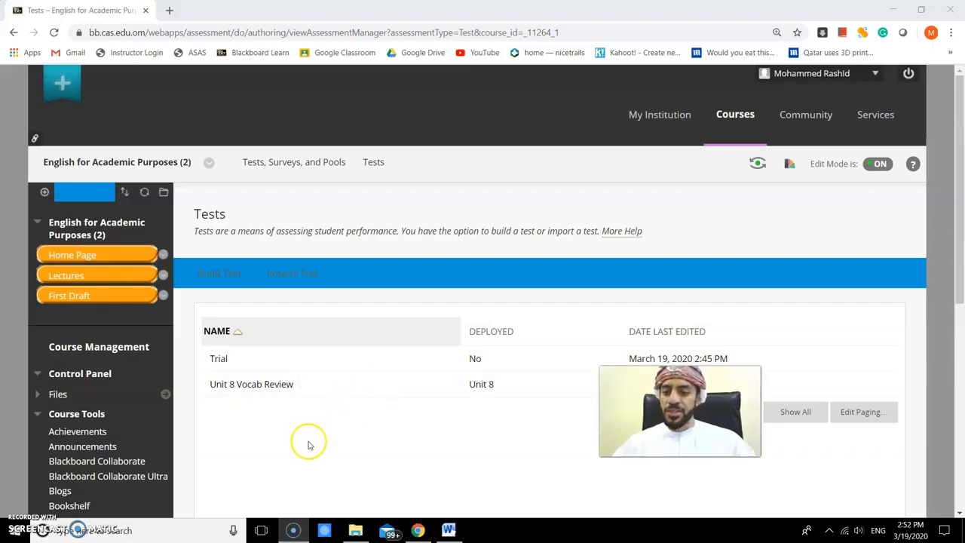
scroll(308, 442, "down", 3)
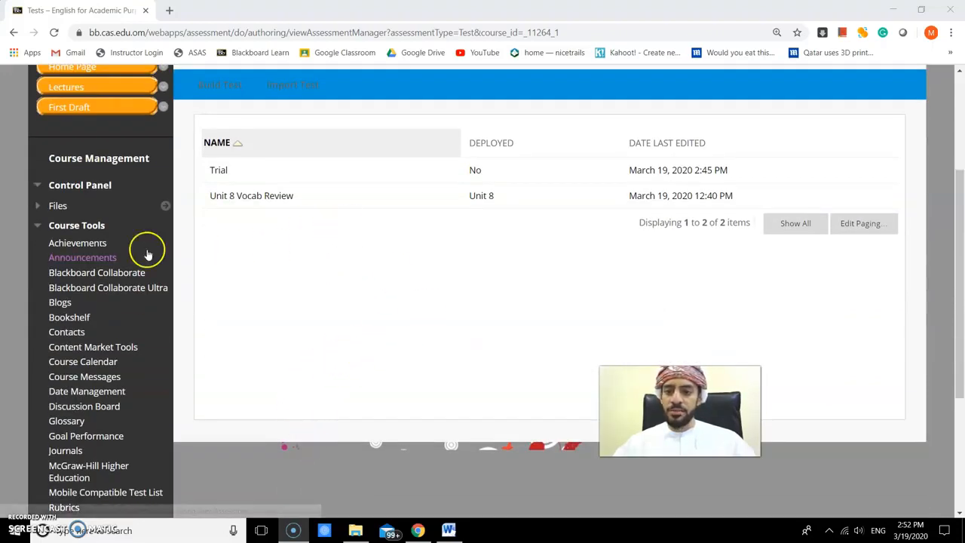
scroll(200, 324, "up", 1)
scroll(200, 324, "up", 2)
- Open the Unit 8 Vocab Review test from Lectures' Inside Reading Unit 8 folder and begin the preview attempt
left_click(68, 210)
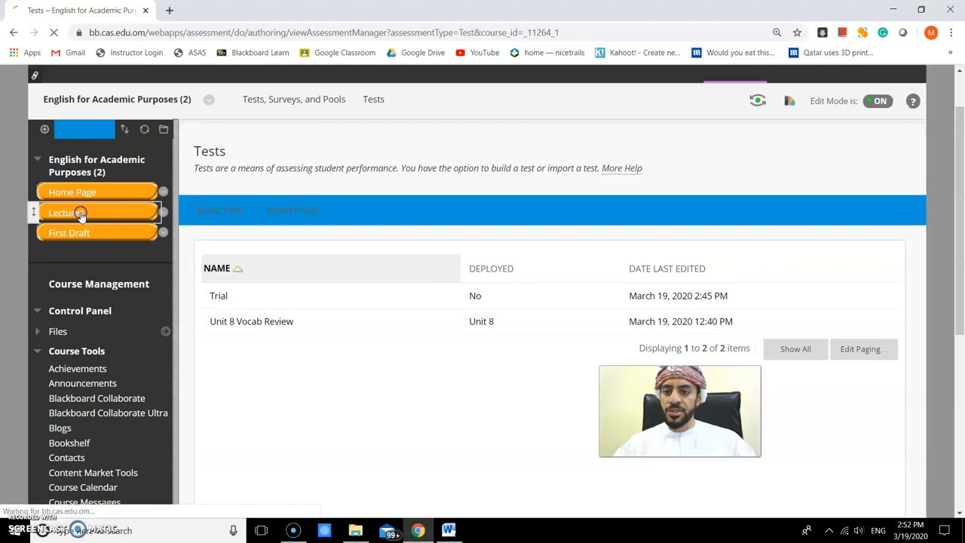
scroll(338, 334, "down", 2)
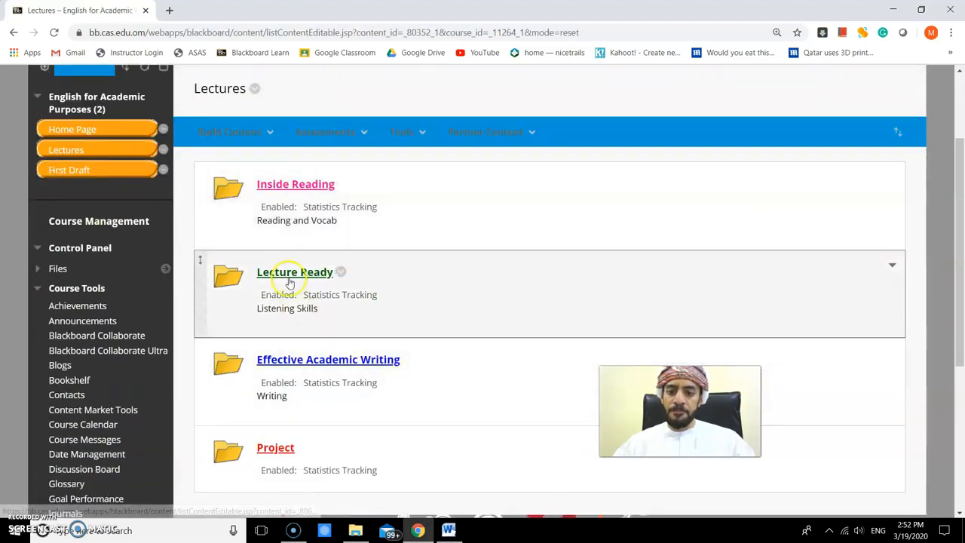
left_click(285, 184)
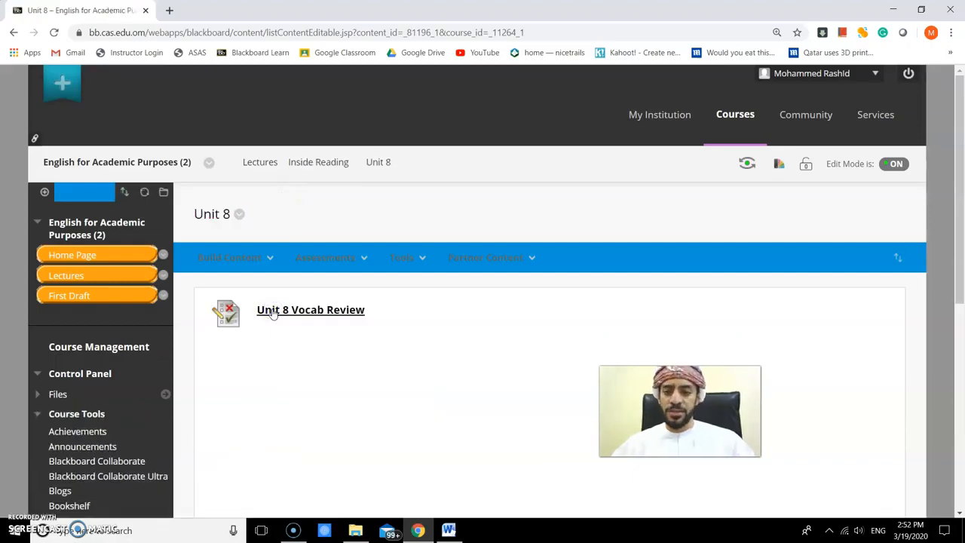
left_click(280, 312)
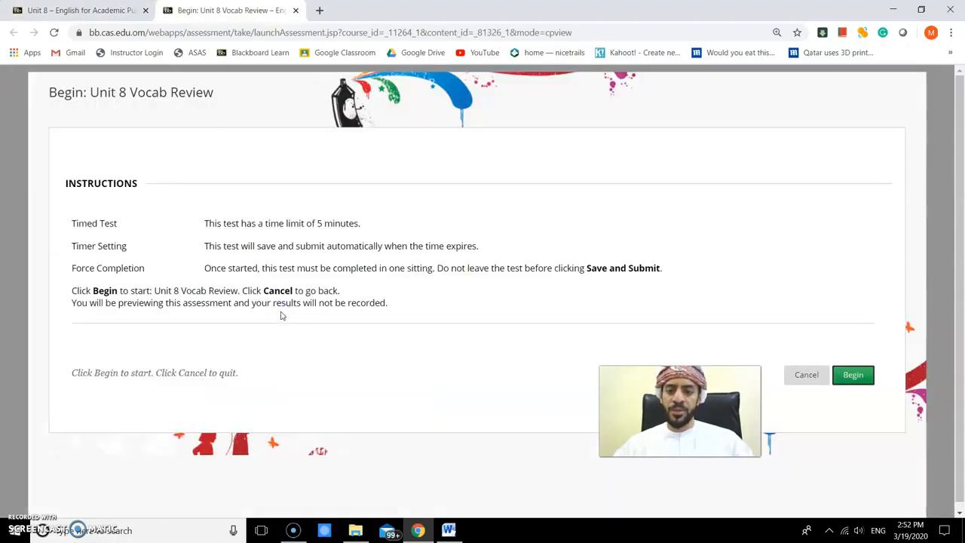
left_click(852, 375)
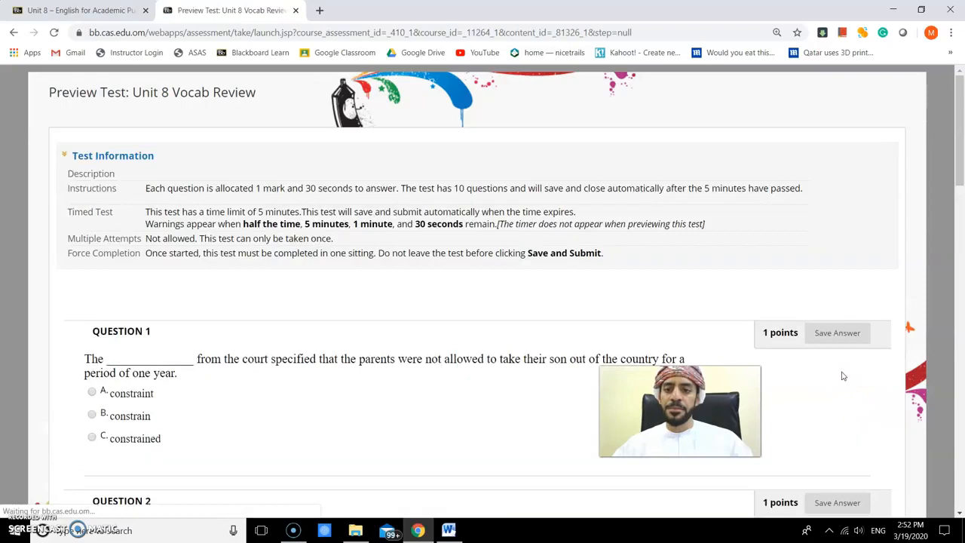
- Select option B for the first two gaps of Question 8 in the preview
scroll(320, 312, "down", 3)
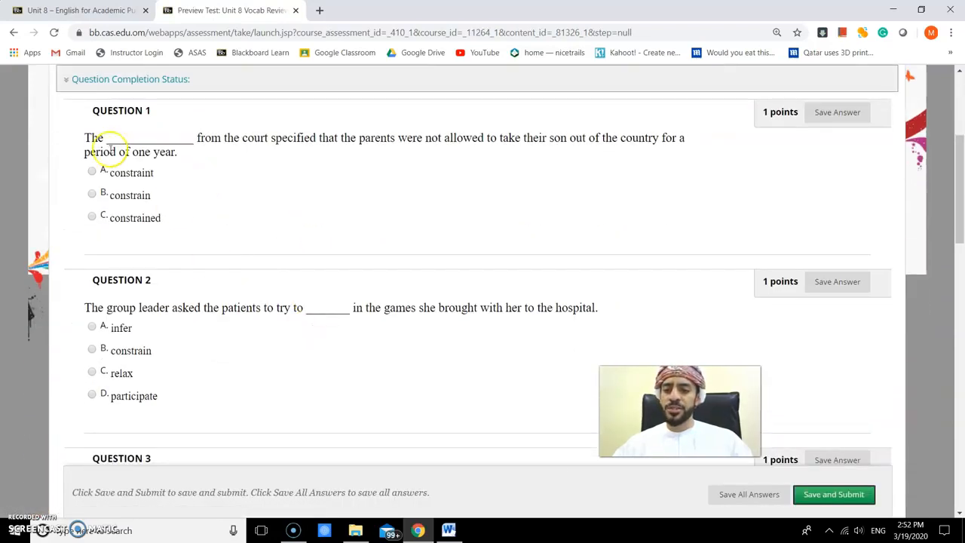
scroll(95, 208, "down", 13)
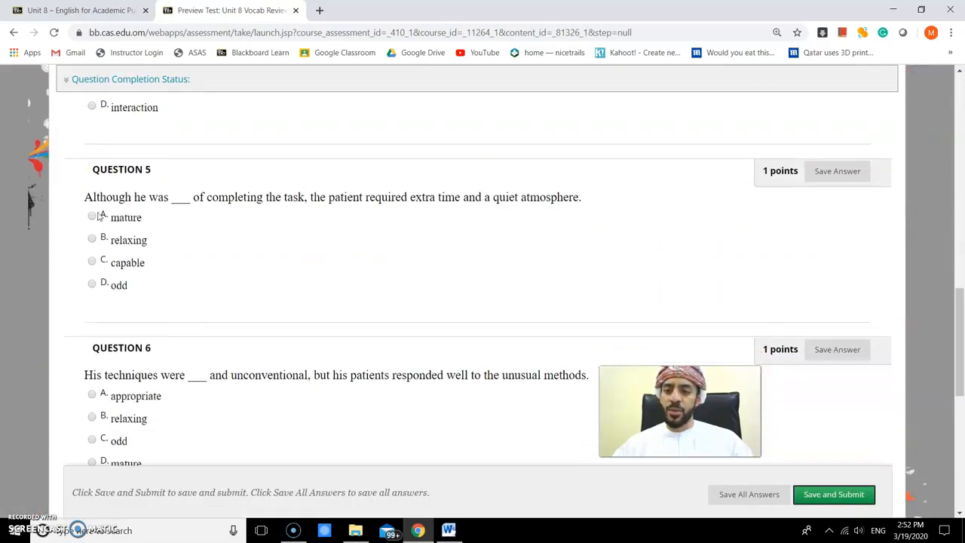
scroll(97, 216, "down", 2)
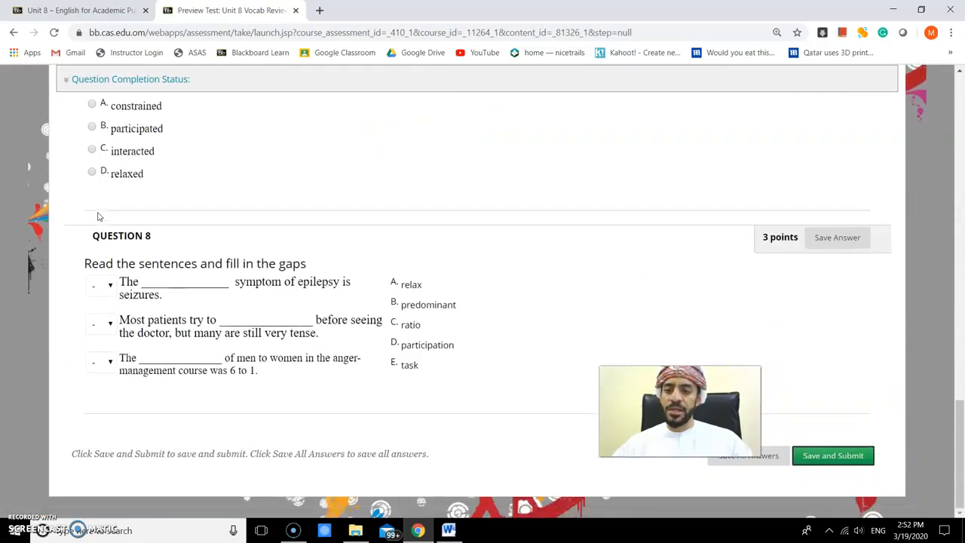
left_click(111, 283)
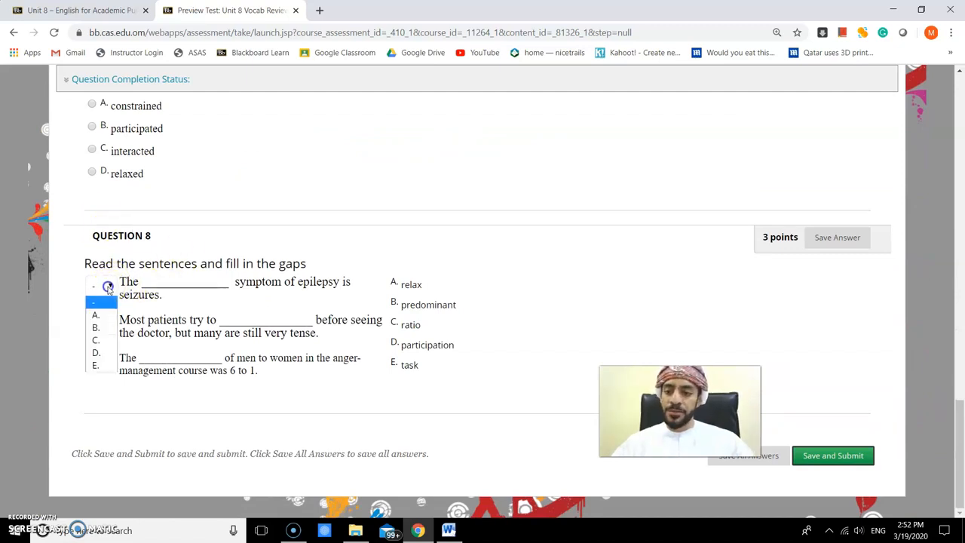
left_click(96, 328)
left_click(96, 325)
left_click(99, 361)
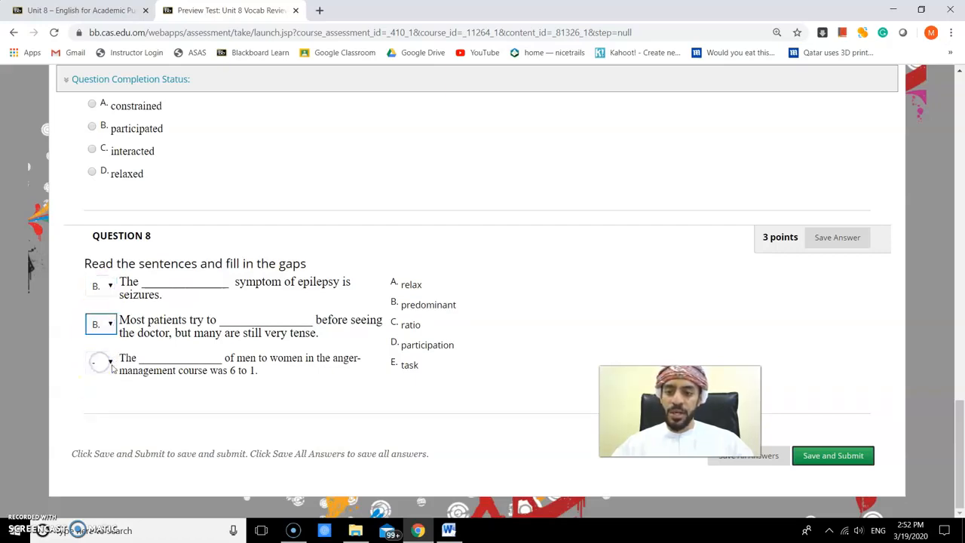
- Close the test preview tab, leaving the page without saving the answers
scroll(814, 387, "up", 2)
scroll(495, 263, "up", 5)
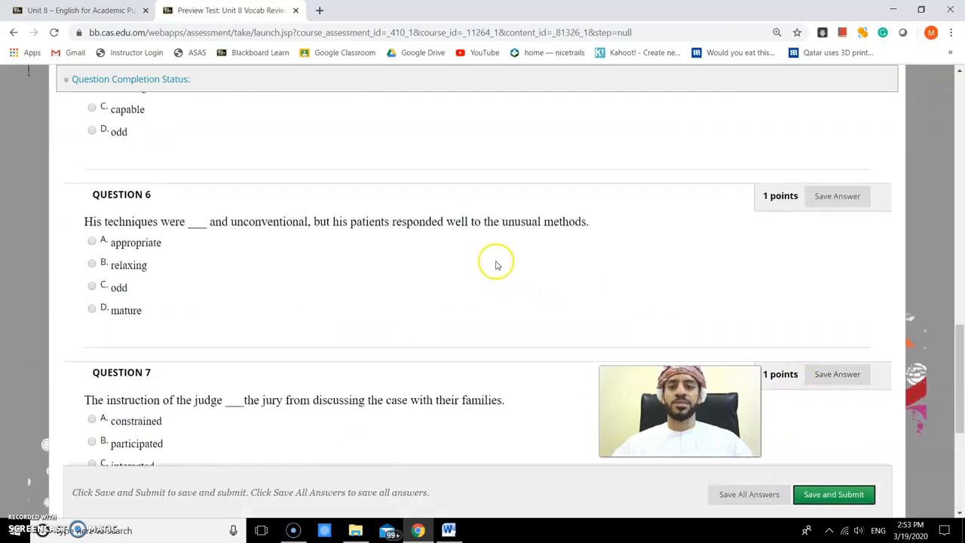
scroll(358, 229, "down", 1)
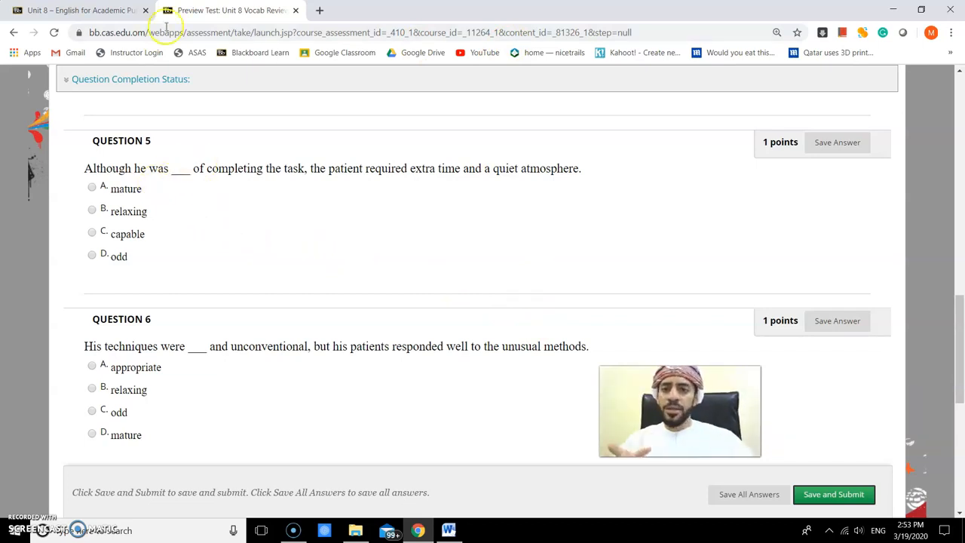
left_click(295, 11)
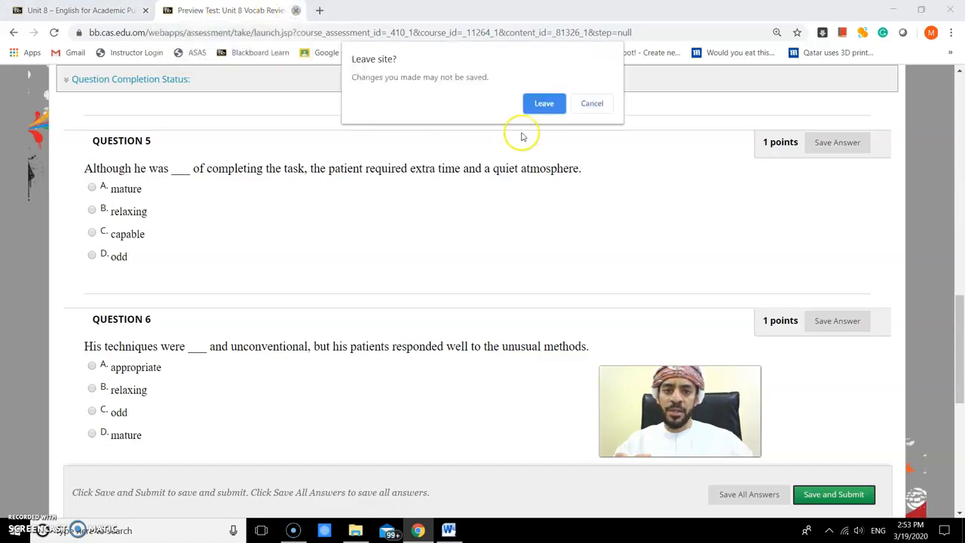
left_click(540, 105)
left_click(329, 257)
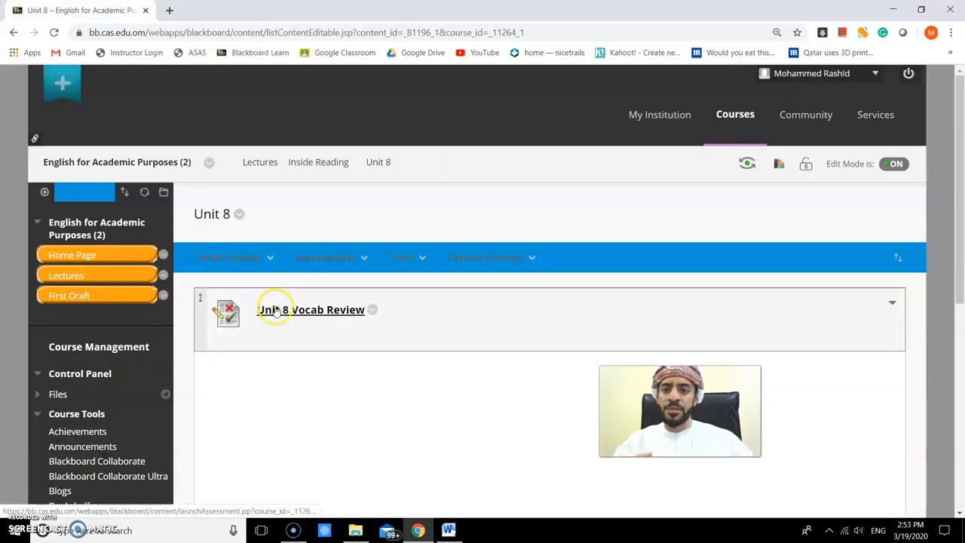